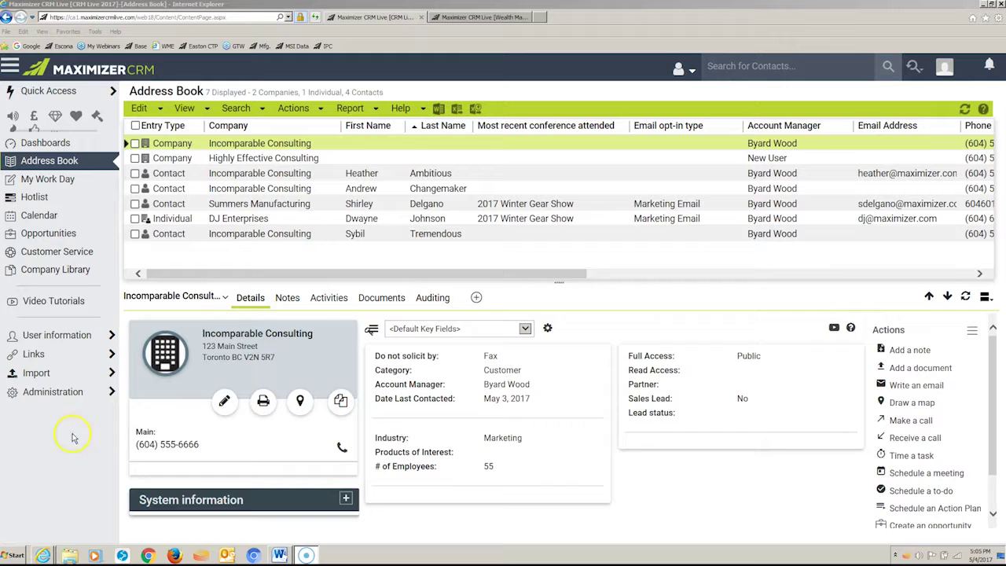
Step: Open the Administration flyout menu from the left sidebar of the Address Book
{"action": "left_click", "coordinate": [77, 395]}
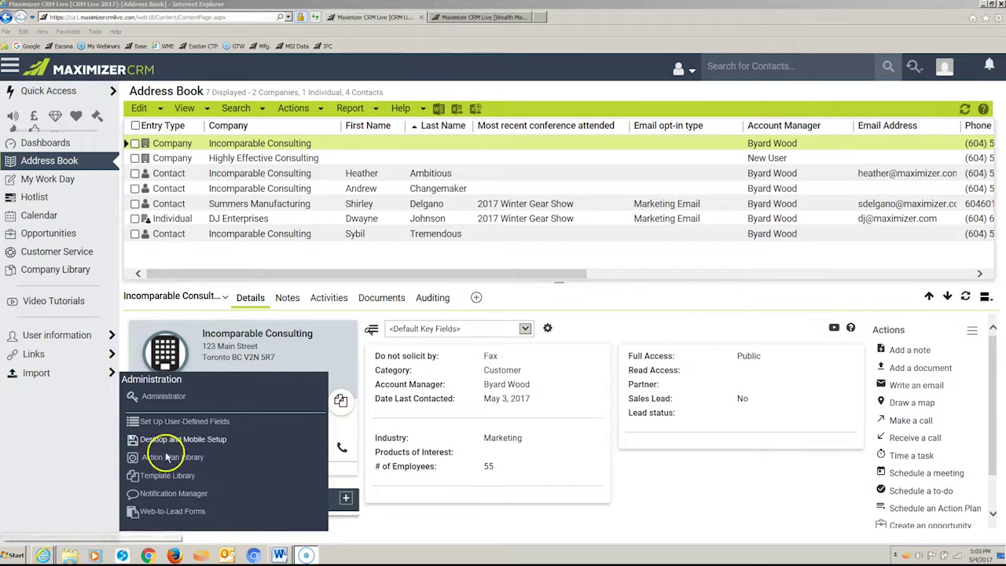
Step: Open Notification Manager and switch 'Get notifications from Maximizer' to ON
{"action": "left_click", "coordinate": [173, 496]}
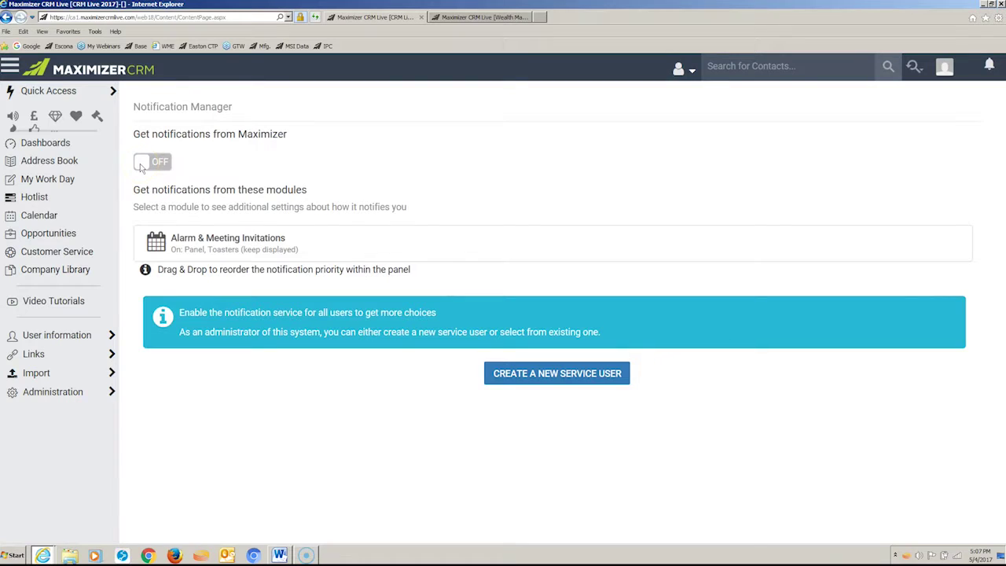
{"action": "left_click", "coordinate": [142, 162]}
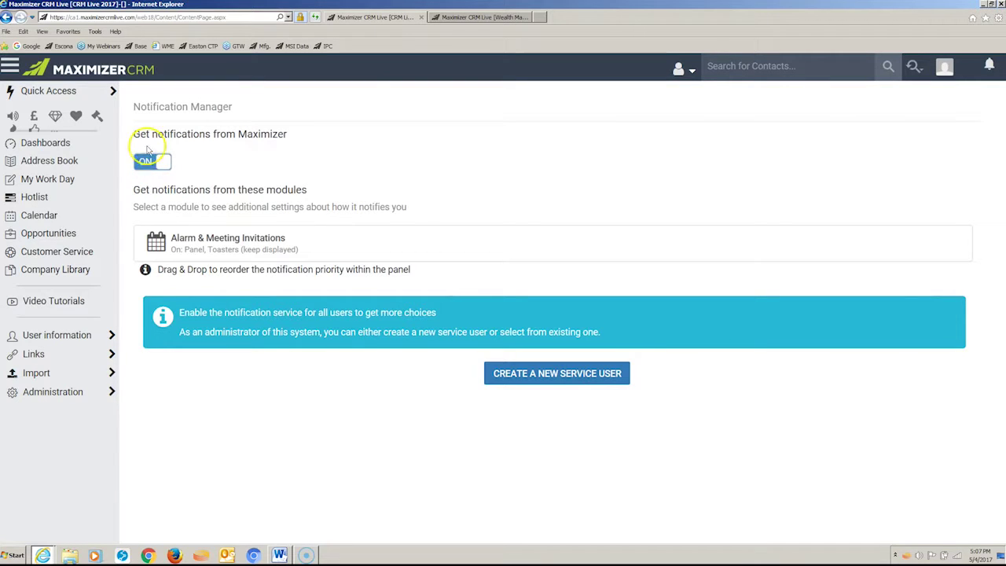
{"action": "left_click", "coordinate": [276, 135]}
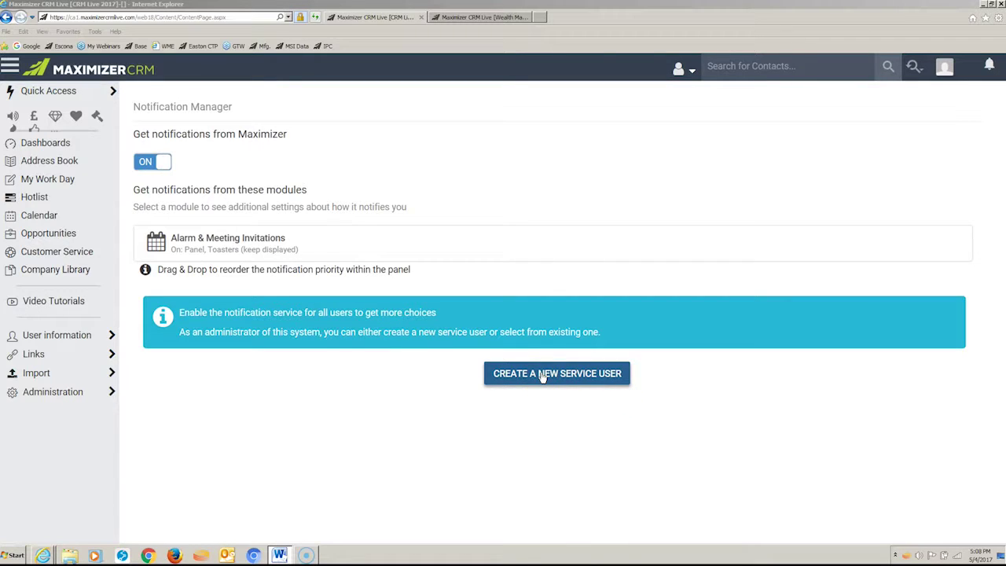
Step: Create a new notification service user, entering and confirming its password, and save it
{"action": "left_click", "coordinate": [541, 375]}
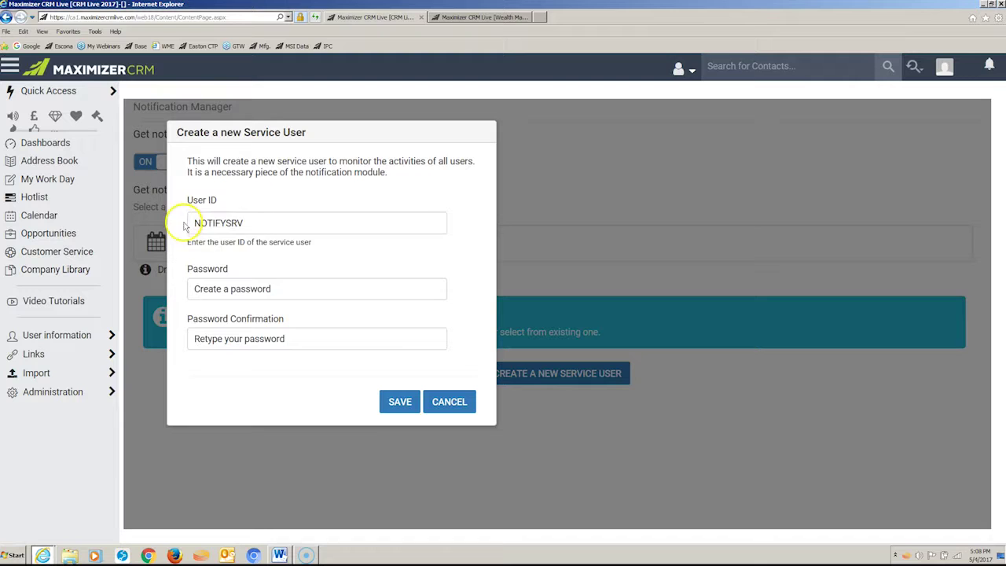
{"action": "left_click", "coordinate": [244, 288]}
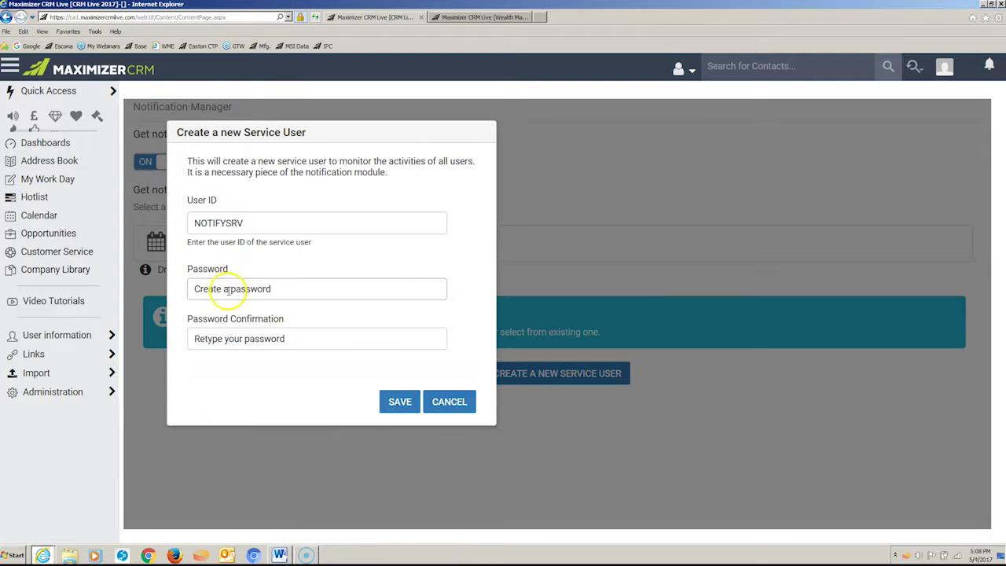
{"action": "left_click", "coordinate": [226, 288]}
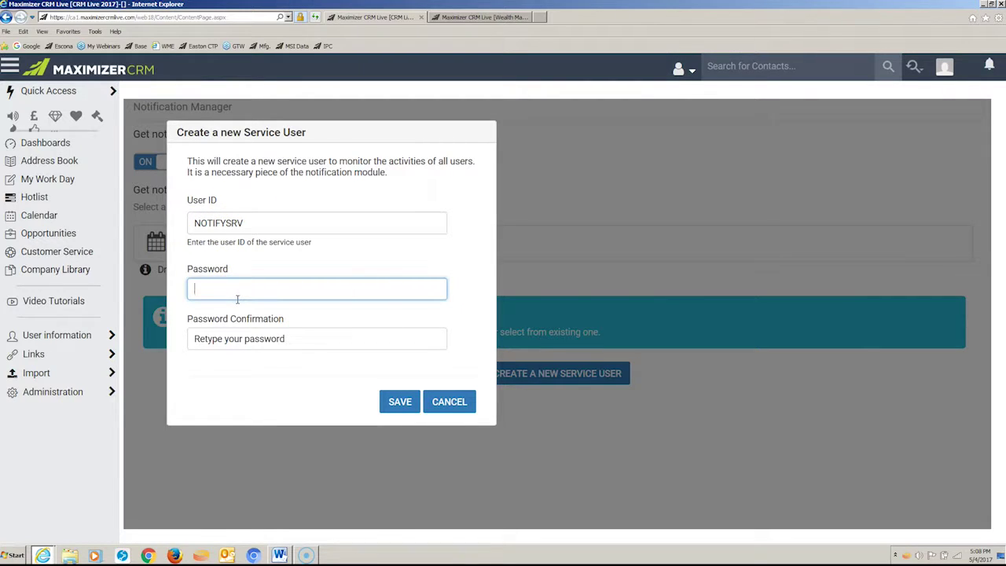
{"action": "type", "text": "•••••••"}
{"action": "left_click", "coordinate": [197, 338]}
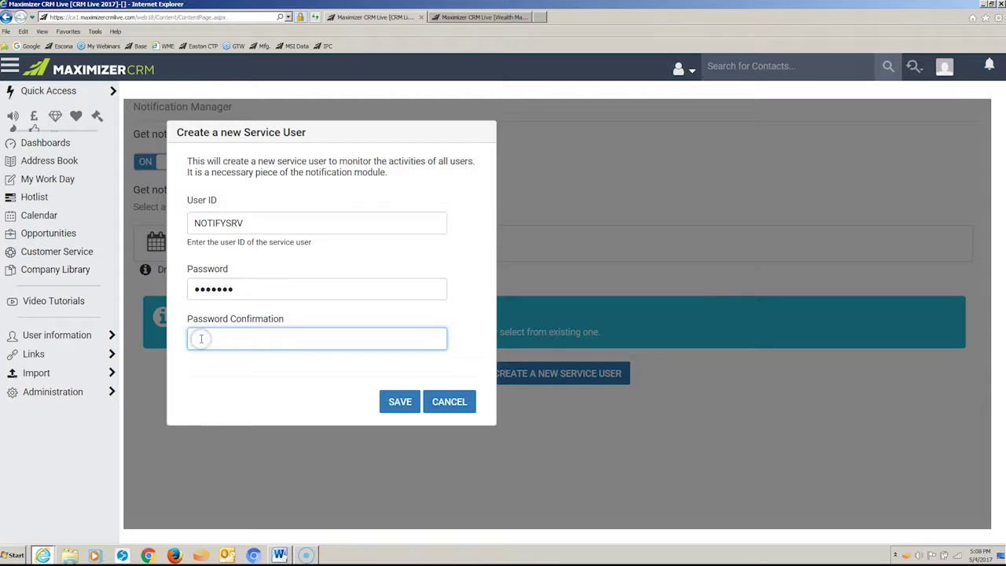
{"action": "type", "text": "•••••••"}
{"action": "left_click", "coordinate": [395, 403]}
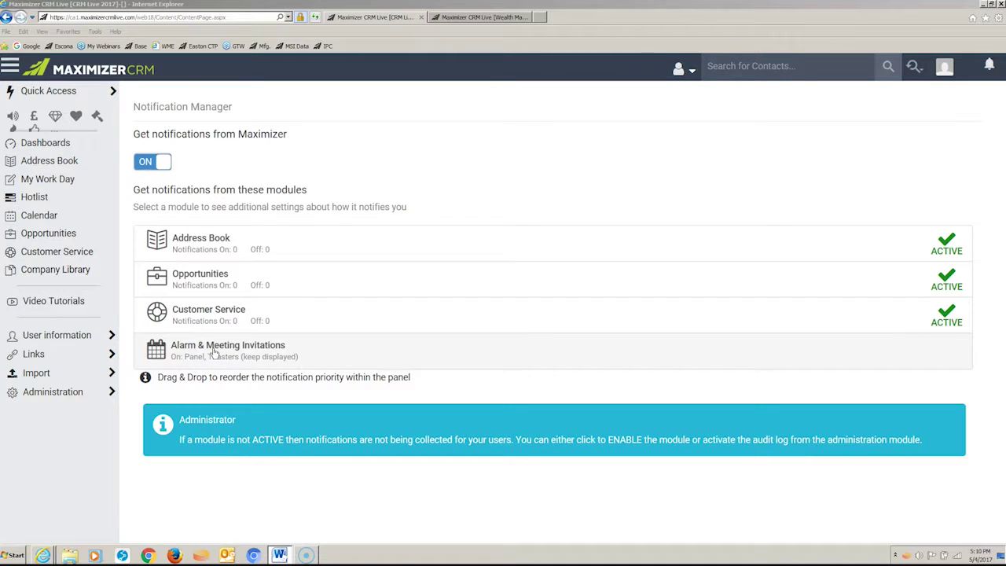
{"action": "left_click", "coordinate": [214, 352]}
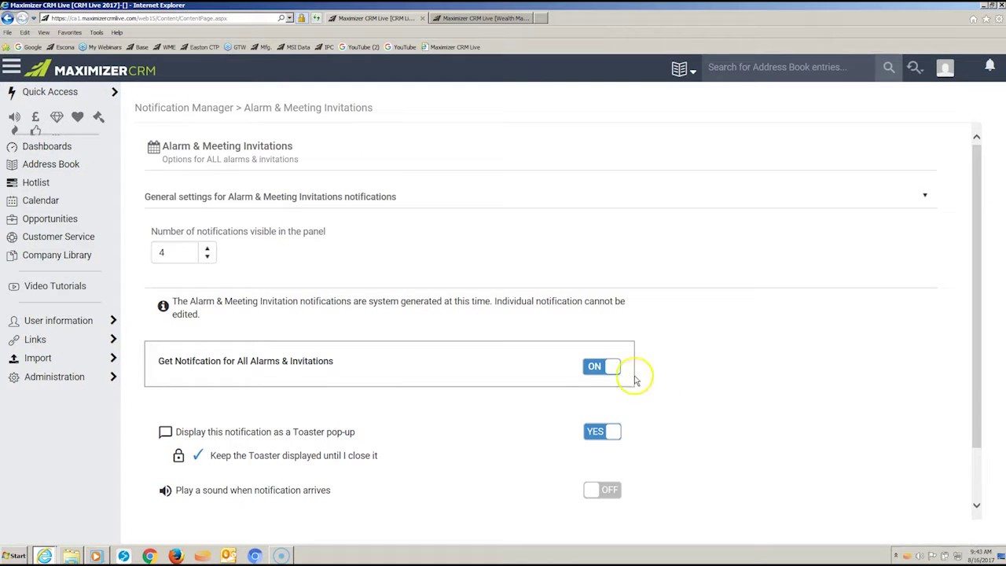
{"action": "left_click", "coordinate": [605, 365]}
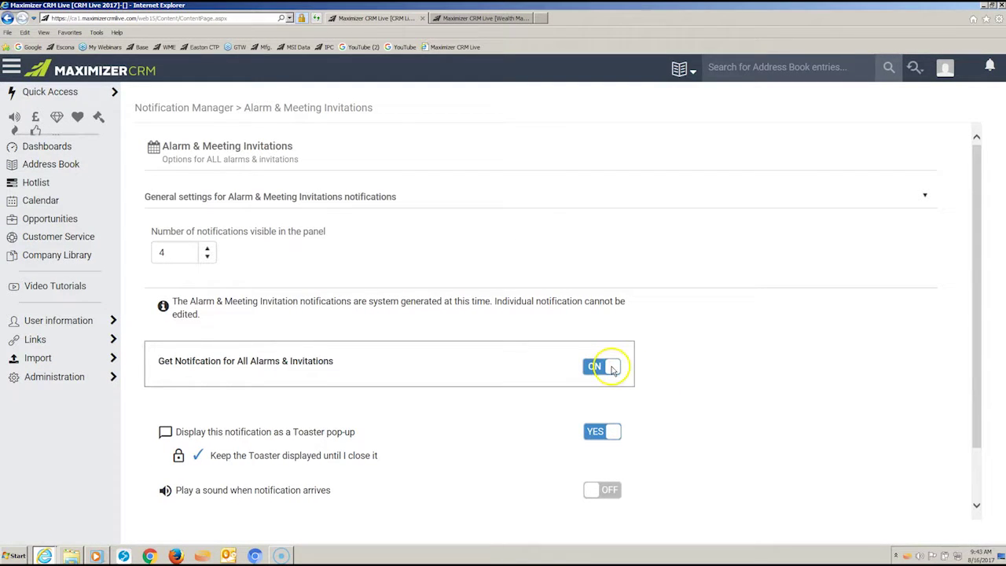
{"action": "left_click", "coordinate": [603, 367]}
{"action": "left_click", "coordinate": [611, 367]}
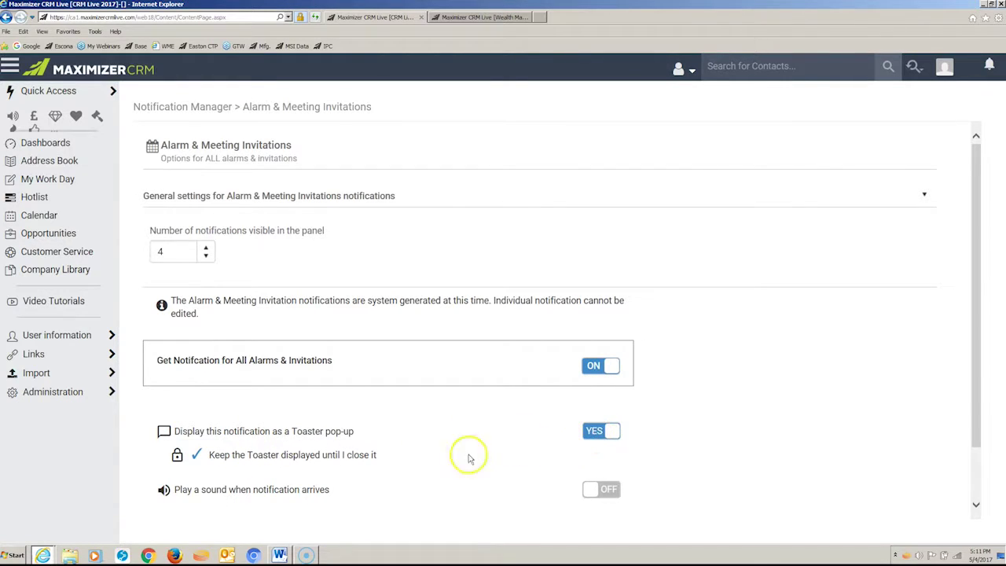
{"action": "left_click", "coordinate": [197, 456]}
{"action": "left_click", "coordinate": [197, 456]}
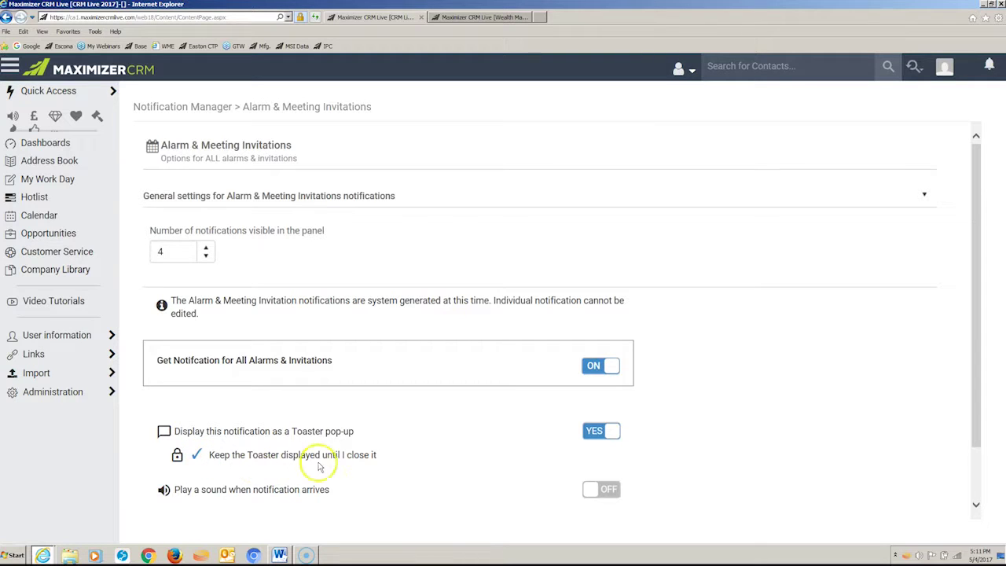
{"action": "scroll", "coordinate": [745, 467], "scroll_direction": "down", "scroll_amount": 1}
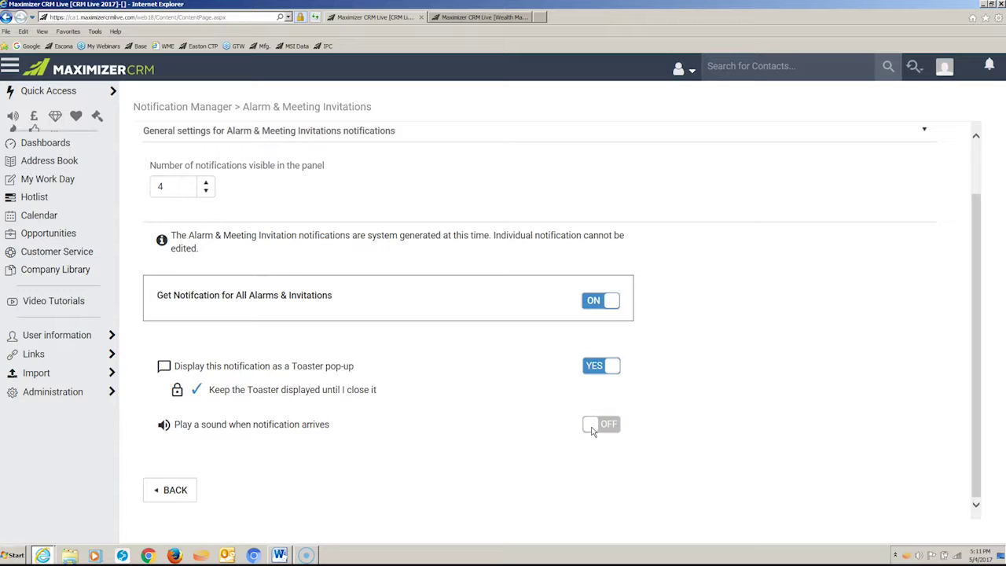
{"action": "left_click_drag", "start_coordinate": [291, 366], "coordinate": [357, 368]}
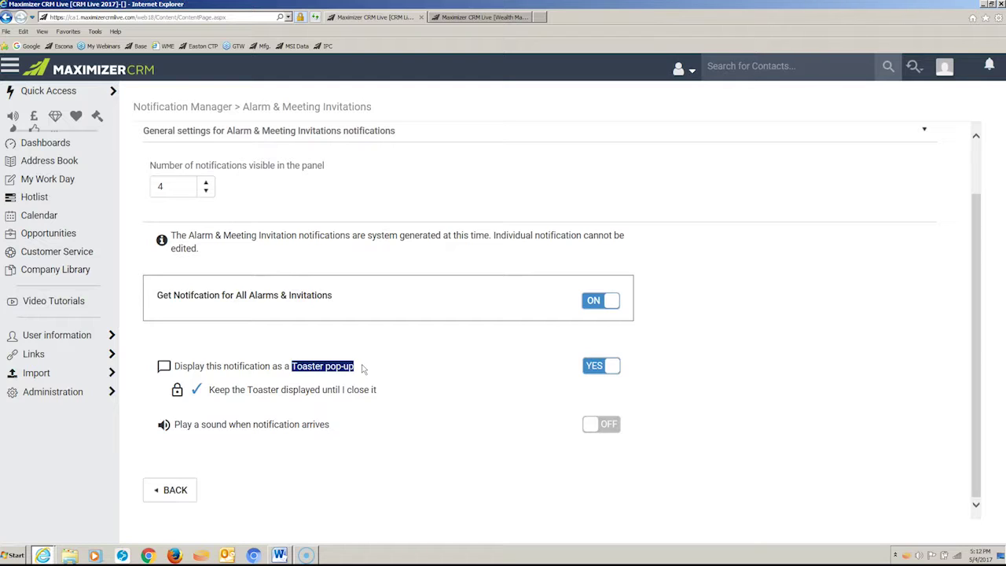
{"action": "left_click", "coordinate": [348, 442]}
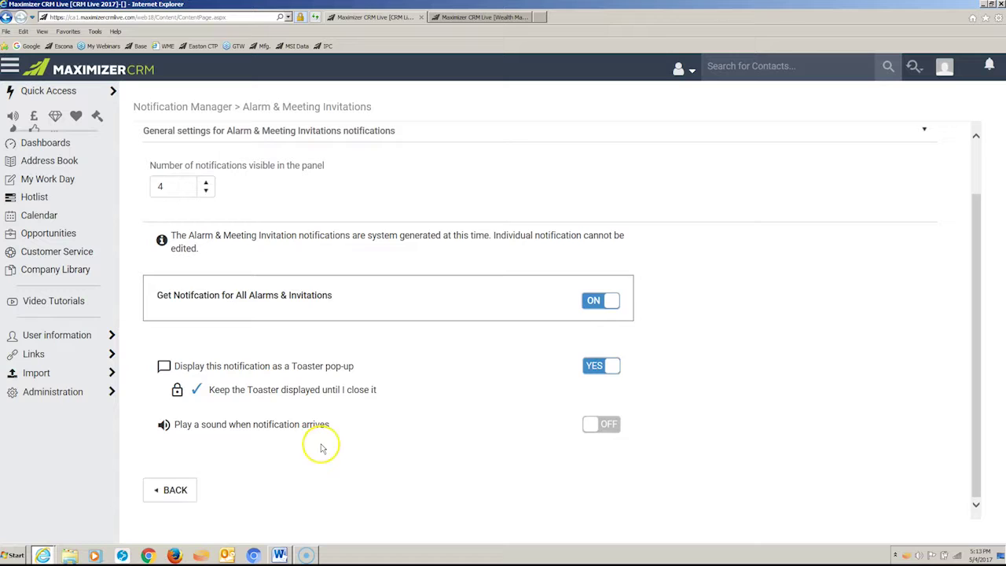
{"action": "left_click", "coordinate": [184, 485]}
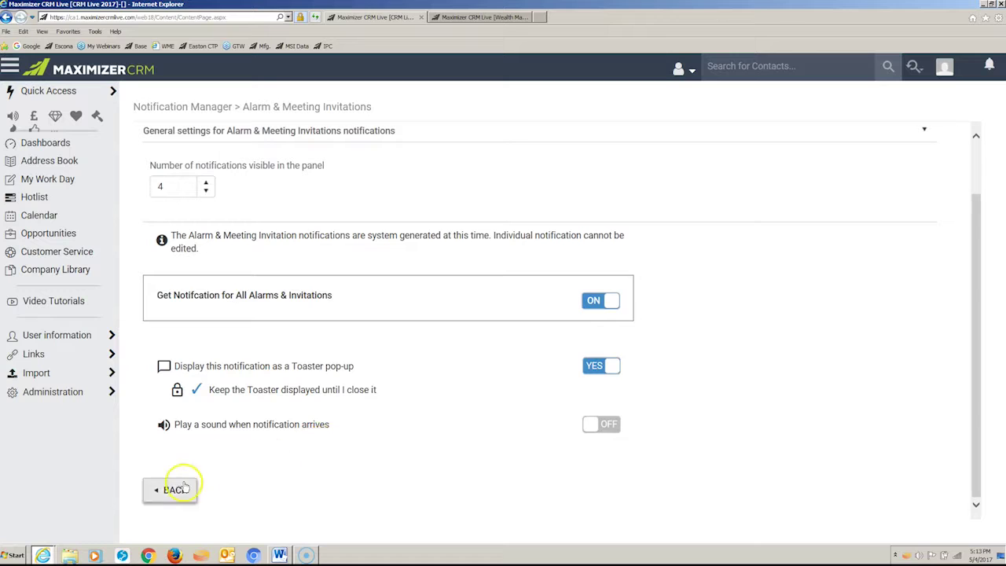
Step: Go back to the module list and start a new Opportunities notification
{"action": "left_click", "coordinate": [181, 108]}
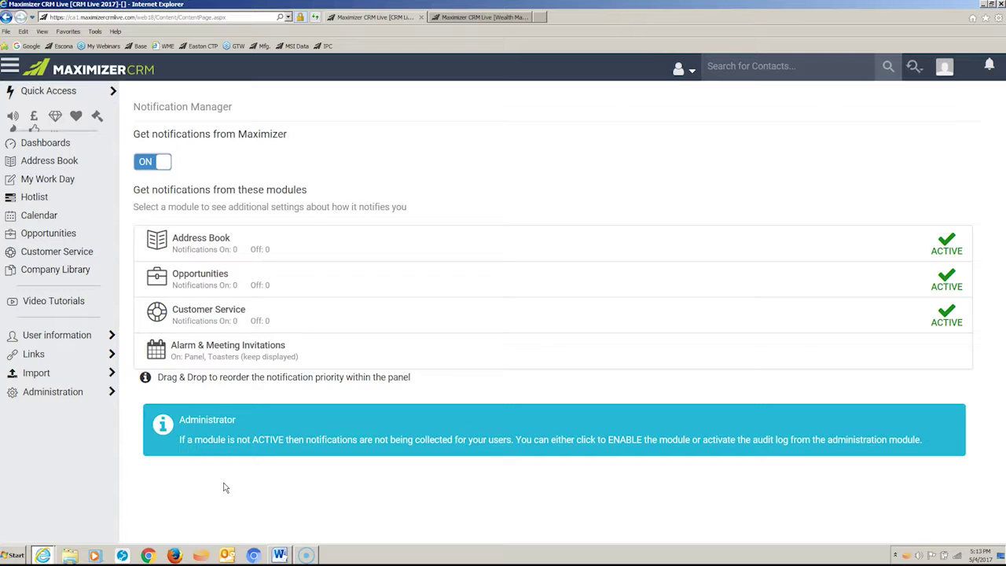
{"action": "left_click", "coordinate": [218, 485]}
{"action": "left_click", "coordinate": [190, 277]}
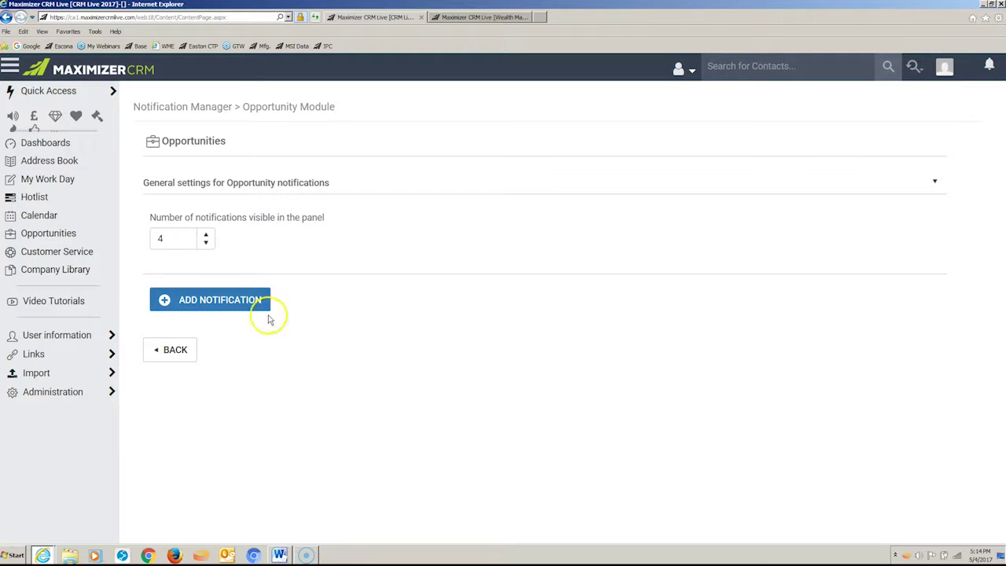
{"action": "left_click", "coordinate": [220, 301]}
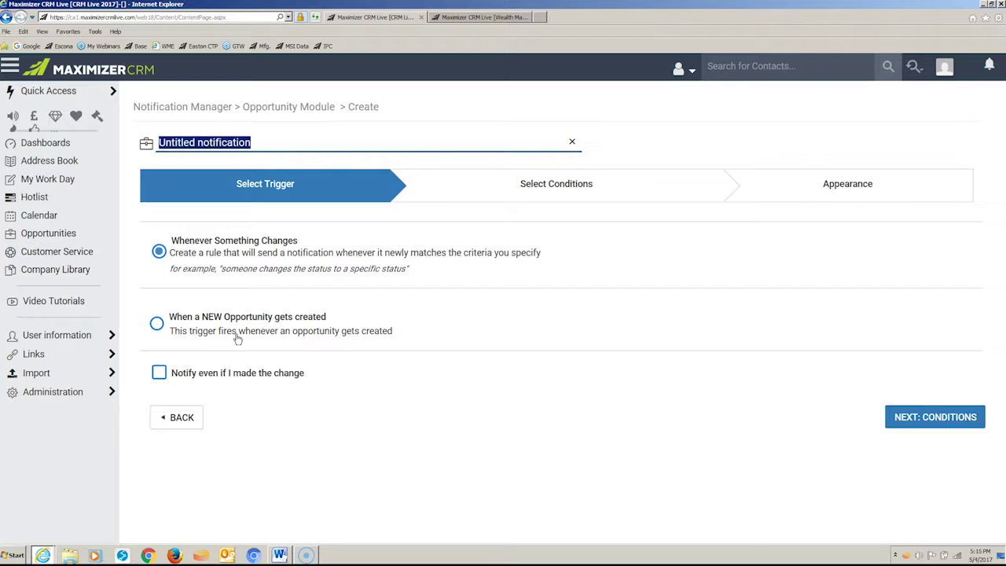
Step: Enable notifying on your own changes and paste the title 'An Opportunity has been won by the East Coast Sales Team'
{"action": "left_click", "coordinate": [160, 374]}
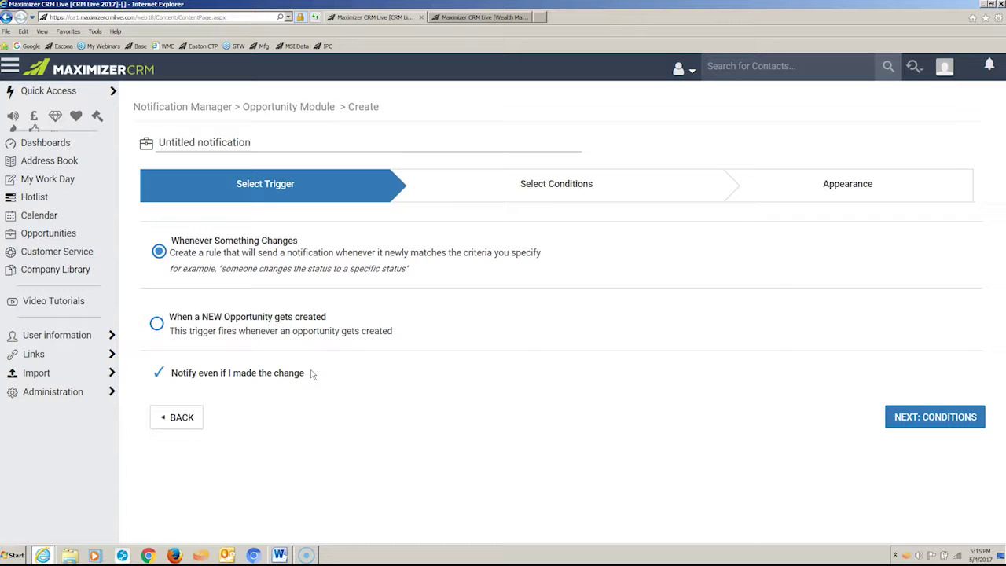
{"action": "left_click", "coordinate": [202, 139]}
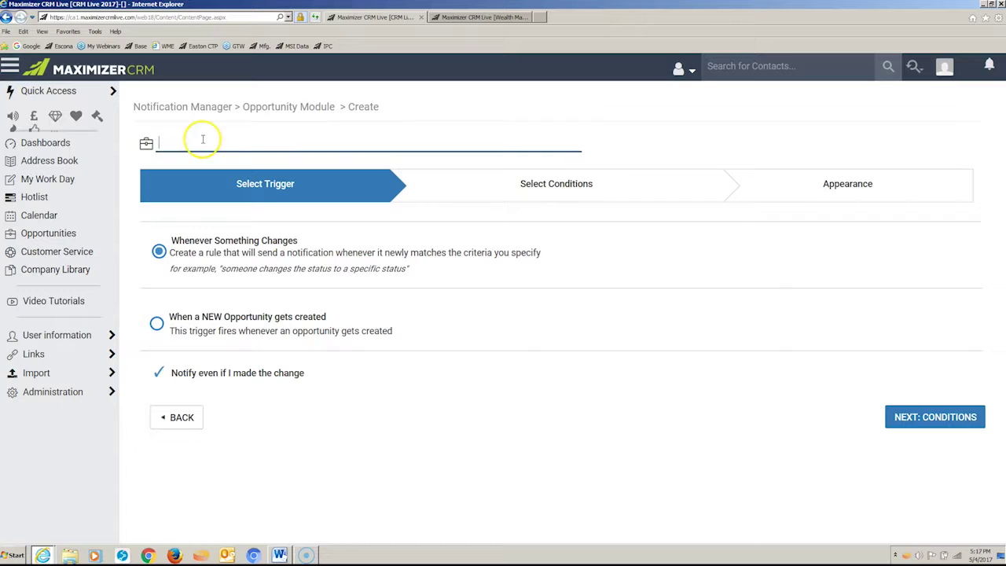
{"action": "right_click", "coordinate": [201, 142]}
{"action": "left_click", "coordinate": [228, 182]}
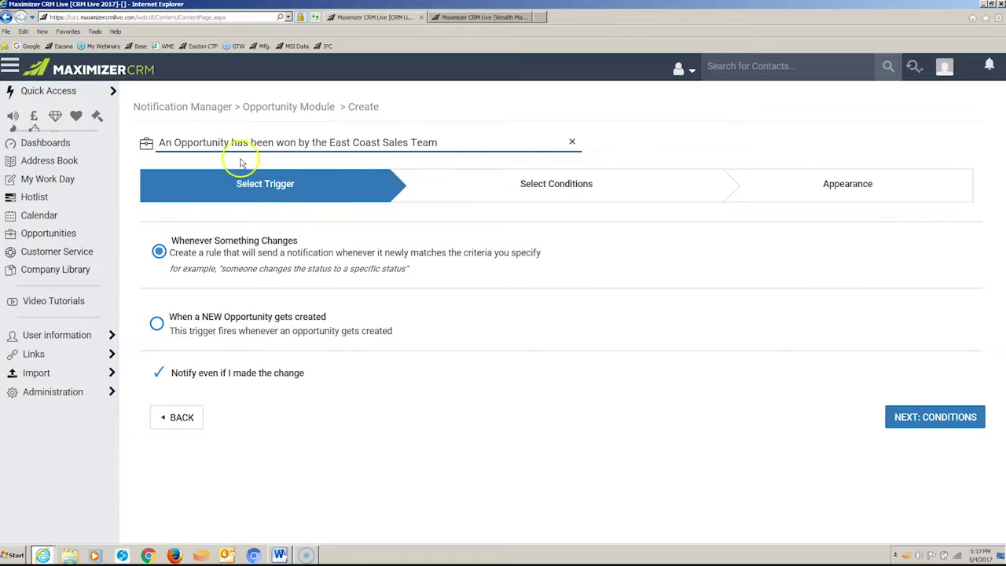
Step: Add a condition watching the Status field for the value Won
{"action": "left_click", "coordinate": [941, 420]}
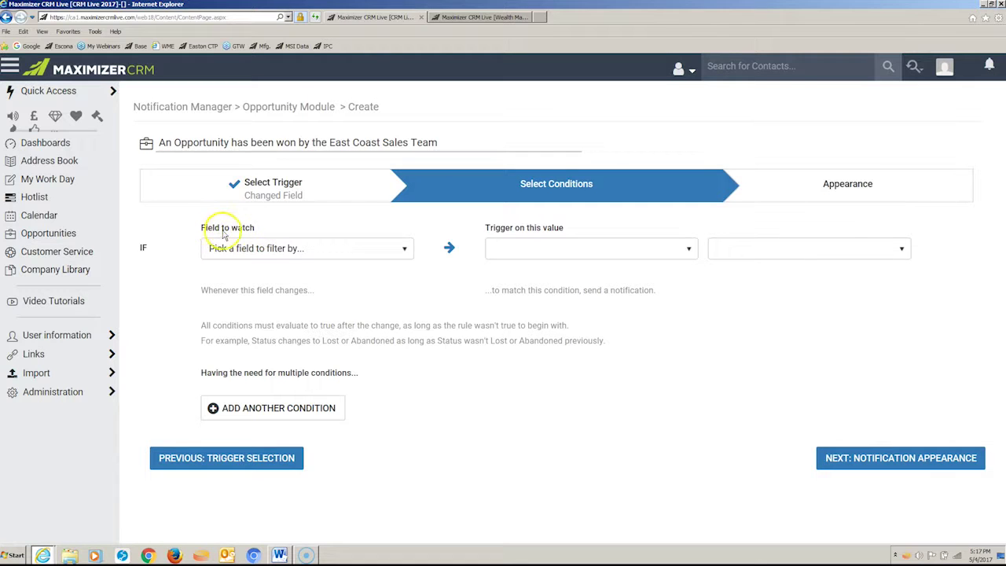
{"action": "left_click", "coordinate": [401, 256]}
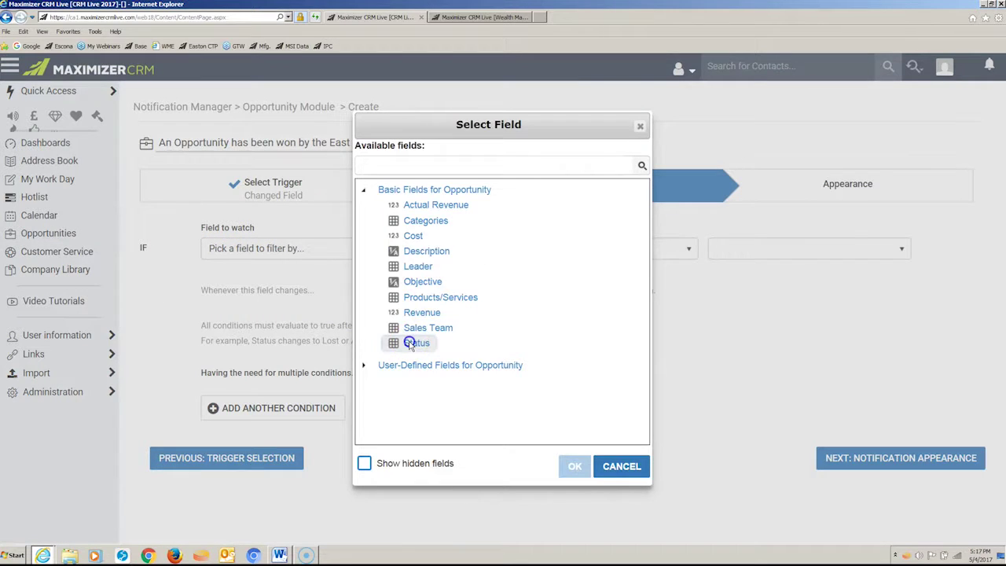
{"action": "left_click", "coordinate": [416, 343]}
{"action": "left_click", "coordinate": [575, 466]}
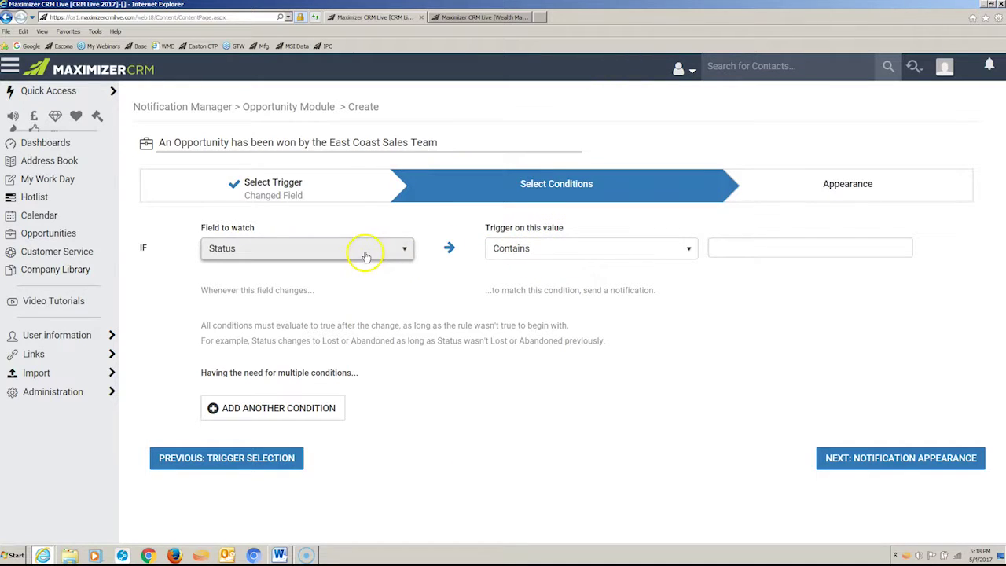
{"action": "left_click", "coordinate": [763, 248]}
{"action": "left_click", "coordinate": [739, 306]}
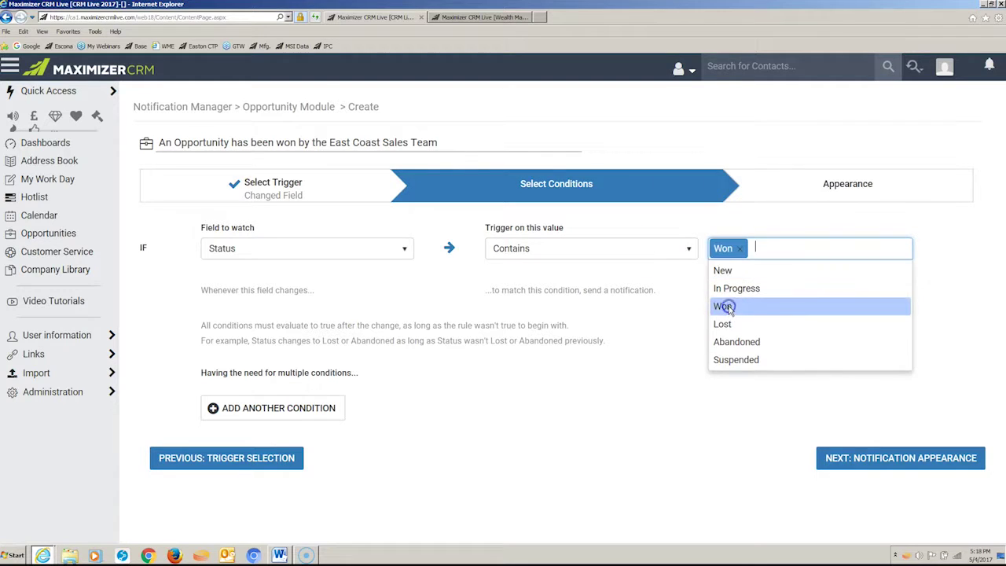
{"action": "left_click", "coordinate": [692, 417]}
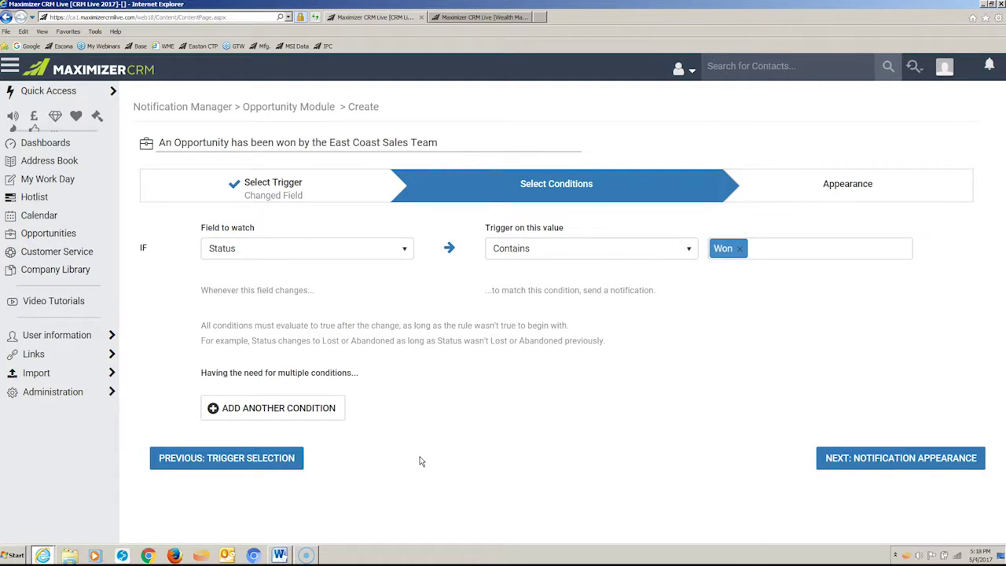
Step: Add a second condition requiring Sales Team to be East Coast Sales Team
{"action": "left_click", "coordinate": [257, 410]}
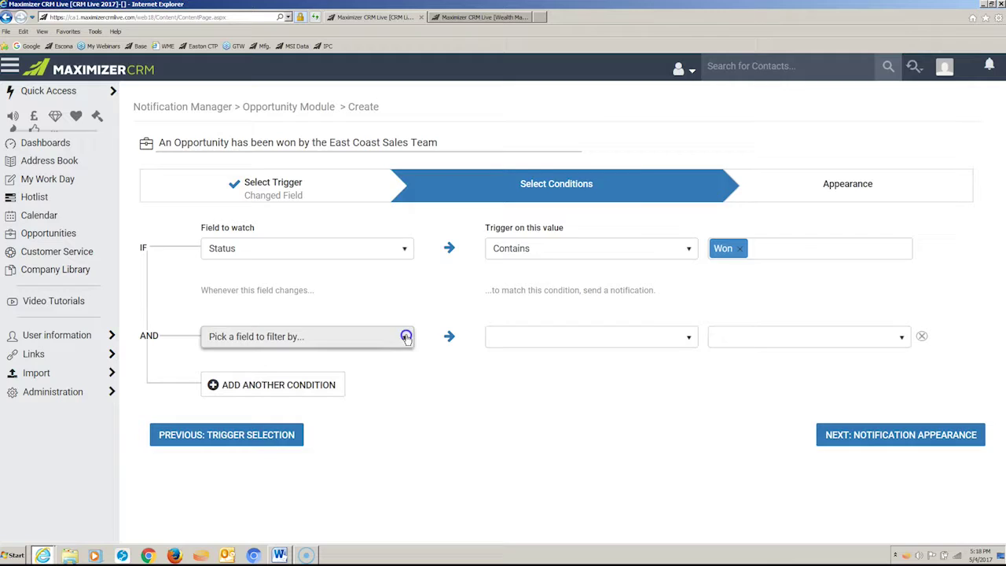
{"action": "left_click", "coordinate": [405, 337]}
{"action": "left_click", "coordinate": [419, 330]}
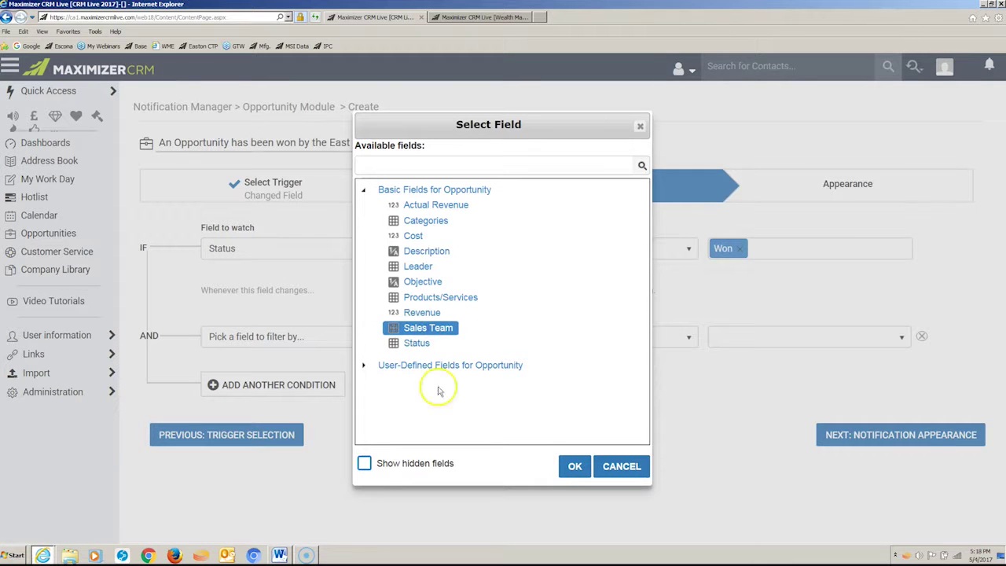
{"action": "left_click", "coordinate": [574, 466]}
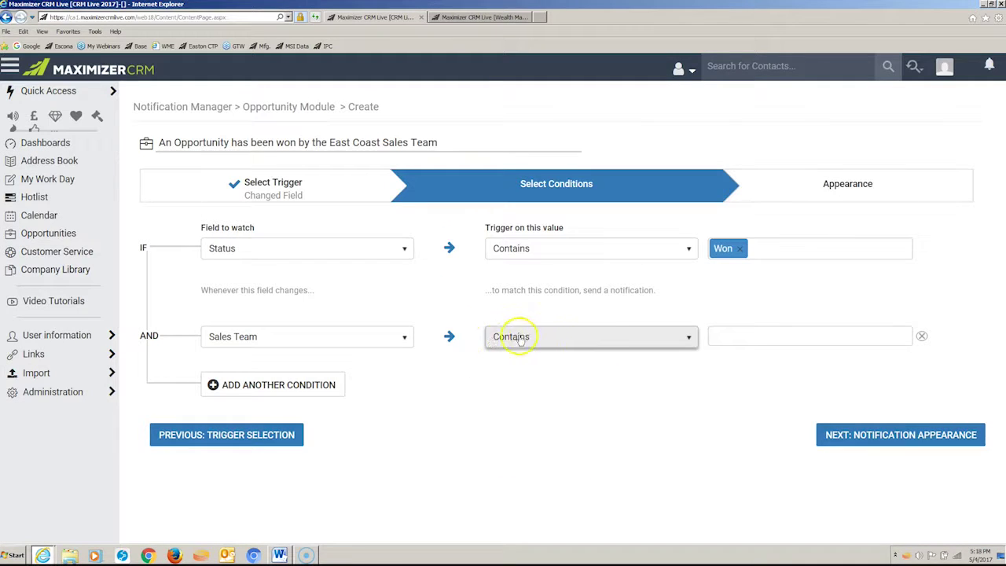
{"action": "left_click", "coordinate": [781, 336]}
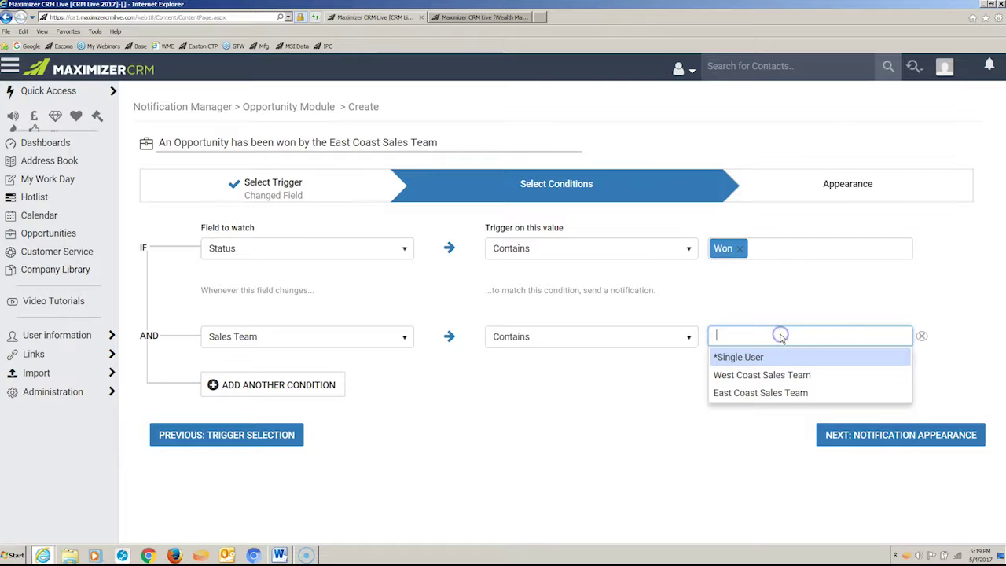
{"action": "left_click", "coordinate": [768, 394]}
{"action": "left_click", "coordinate": [657, 432]}
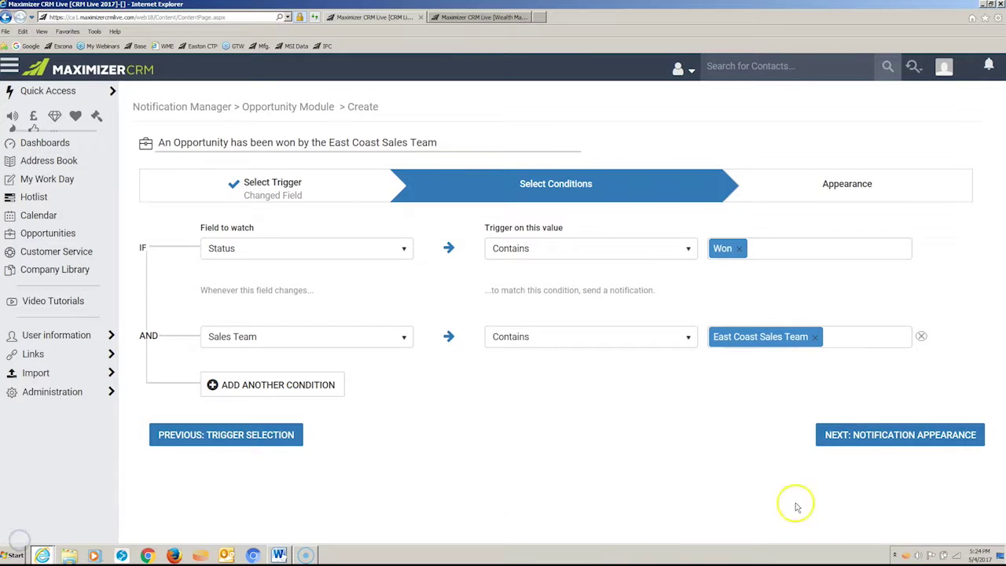
Step: Make the notification a Success type and paste in the won message
{"action": "left_click", "coordinate": [899, 436]}
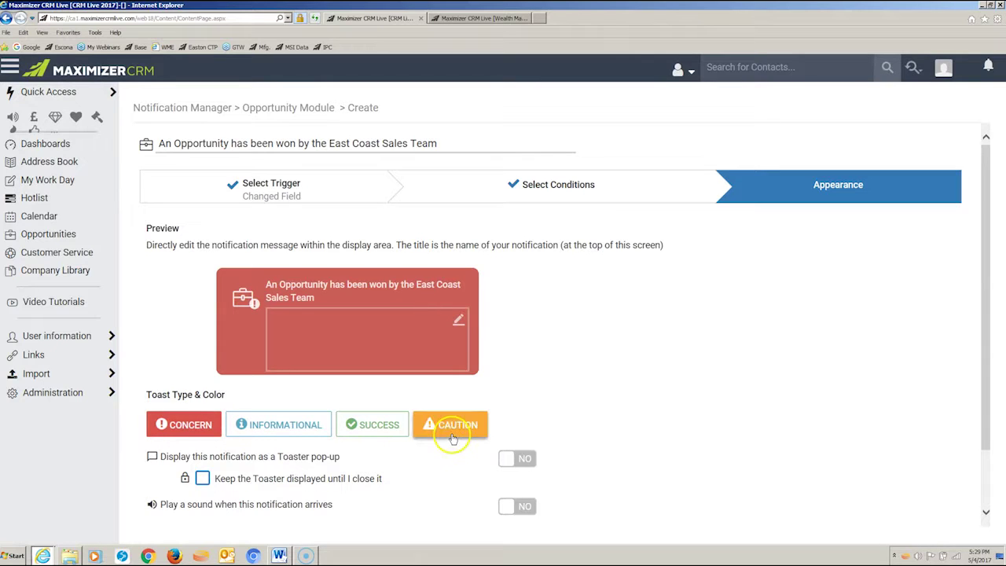
{"action": "left_click", "coordinate": [368, 429]}
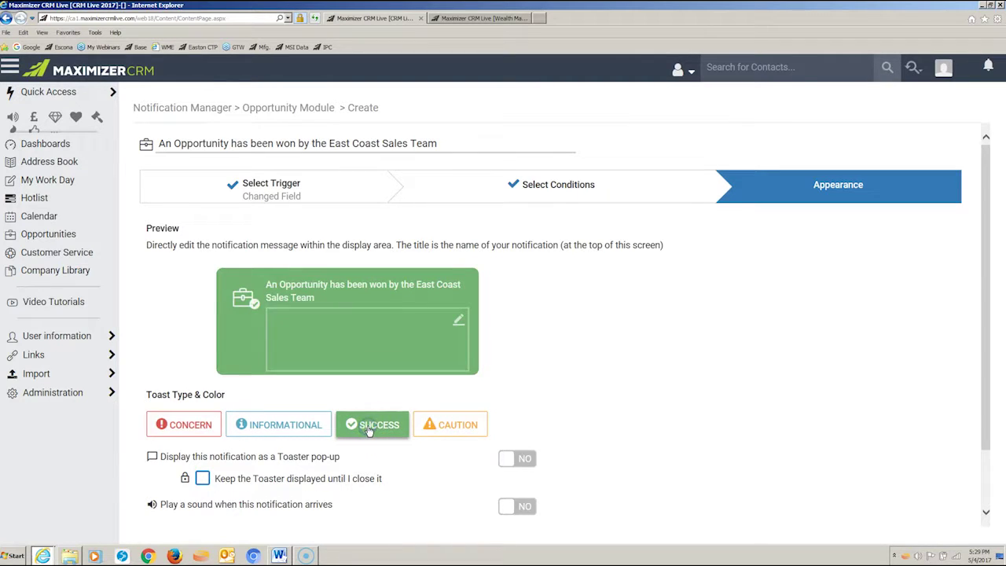
{"action": "left_click", "coordinate": [287, 322]}
{"action": "right_click", "coordinate": [288, 323]}
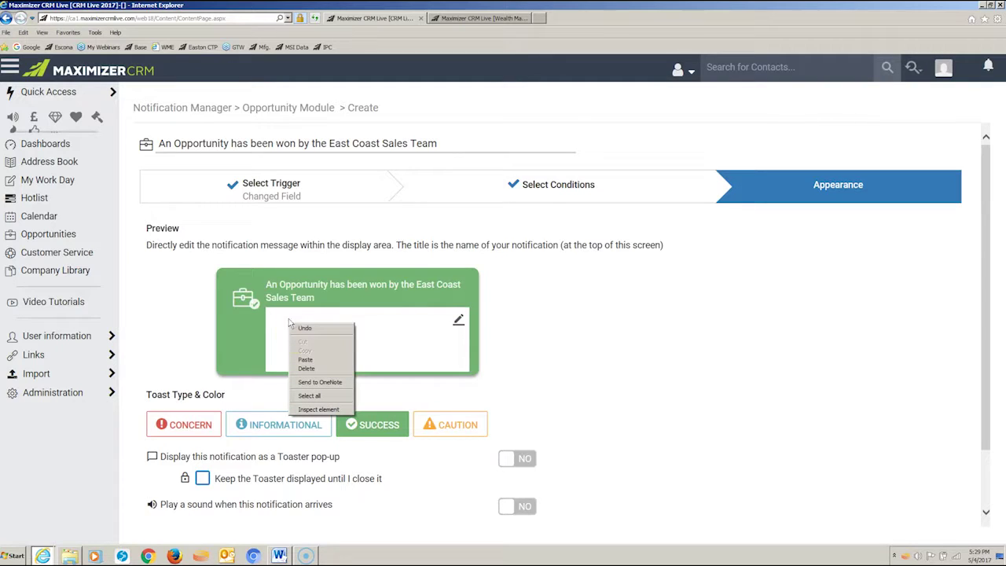
{"action": "left_click", "coordinate": [307, 359]}
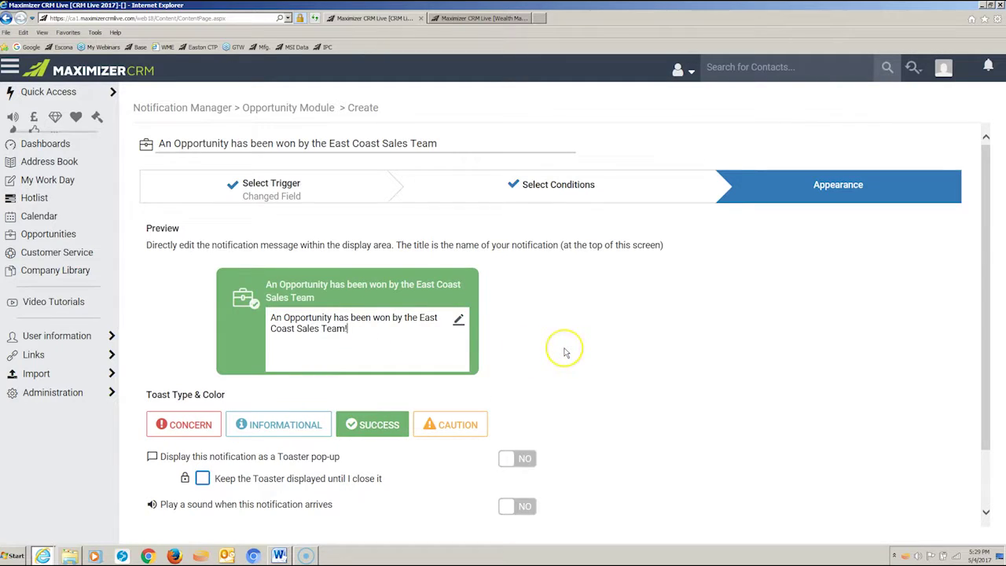
{"action": "left_click", "coordinate": [741, 364]}
Step: Show it as a toaster pop-up that stays displayed until closed
{"action": "scroll", "coordinate": [743, 368], "scroll_direction": "down", "scroll_amount": 2}
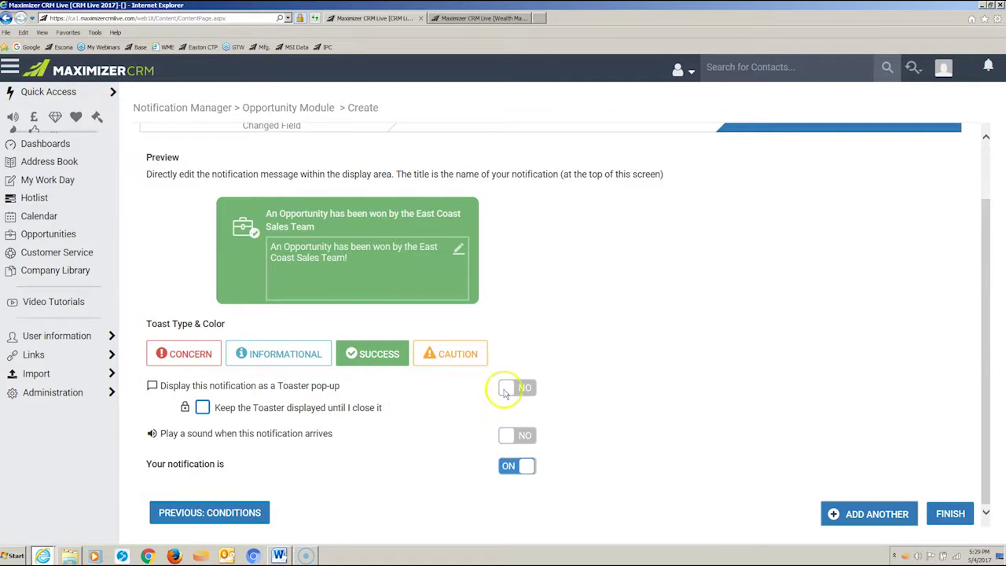
{"action": "left_click", "coordinate": [507, 391]}
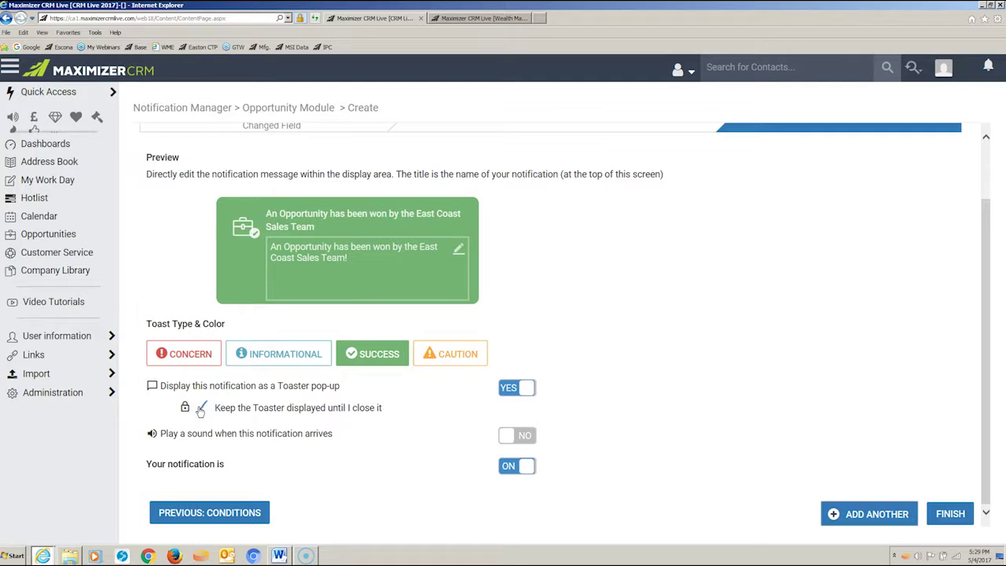
{"action": "left_click", "coordinate": [201, 408]}
Step: Finish the notification and go to the Opportunities list
{"action": "left_click", "coordinate": [952, 515]}
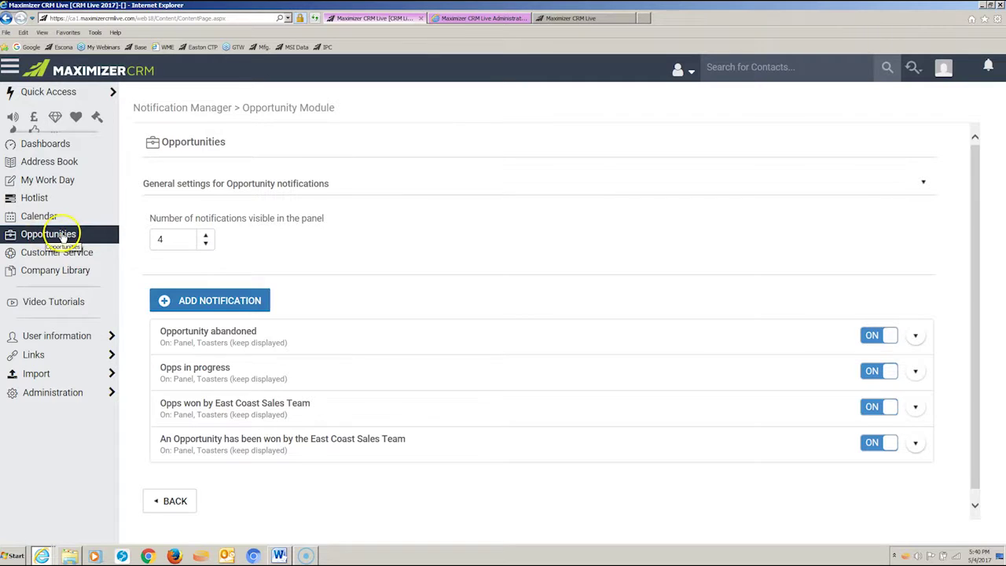
{"action": "left_click", "coordinate": [61, 236]}
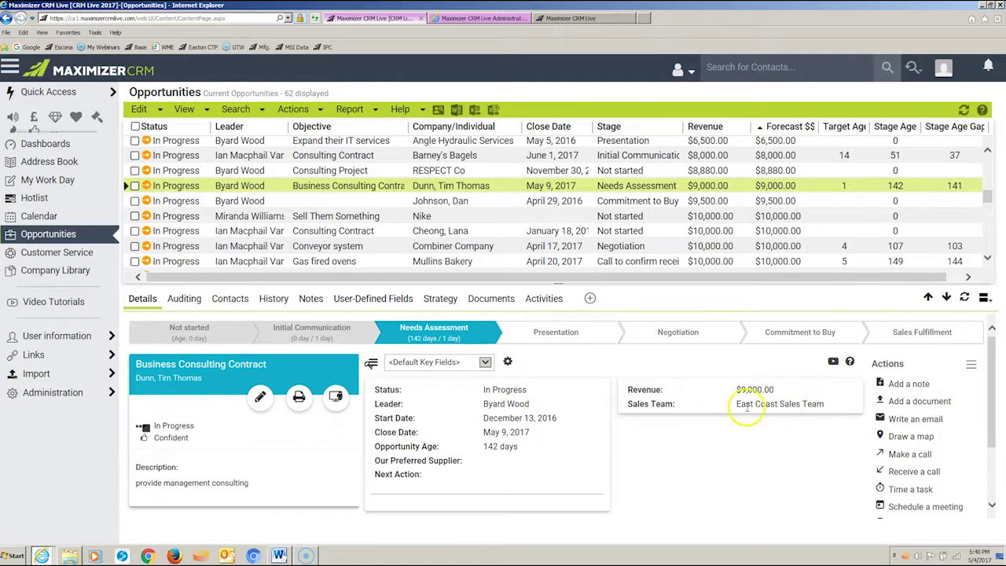
Step: Change the Business Consulting Contract opportunity's Status to Won and save it
{"action": "left_click", "coordinate": [259, 398]}
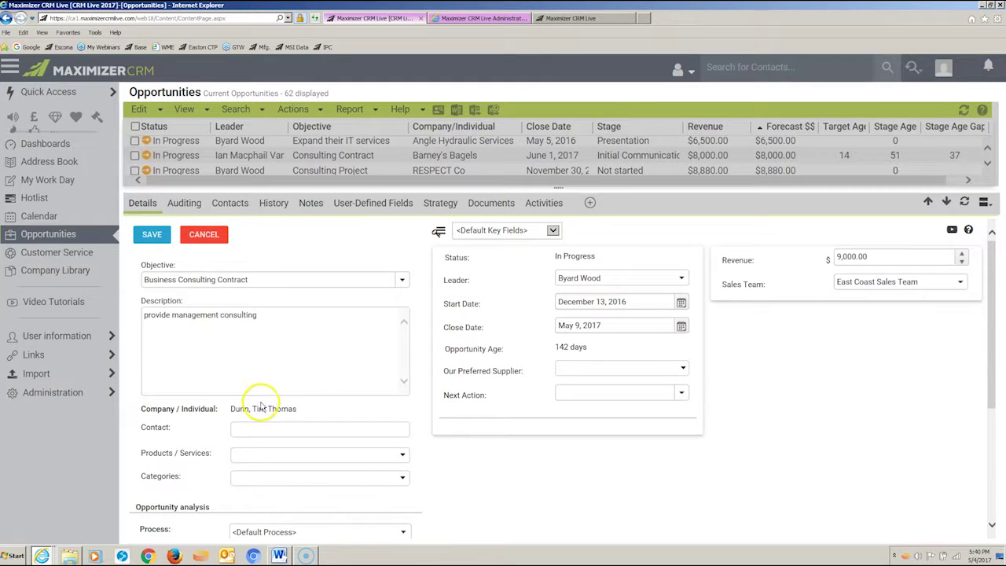
{"action": "scroll", "coordinate": [421, 370], "scroll_direction": "down", "scroll_amount": 3}
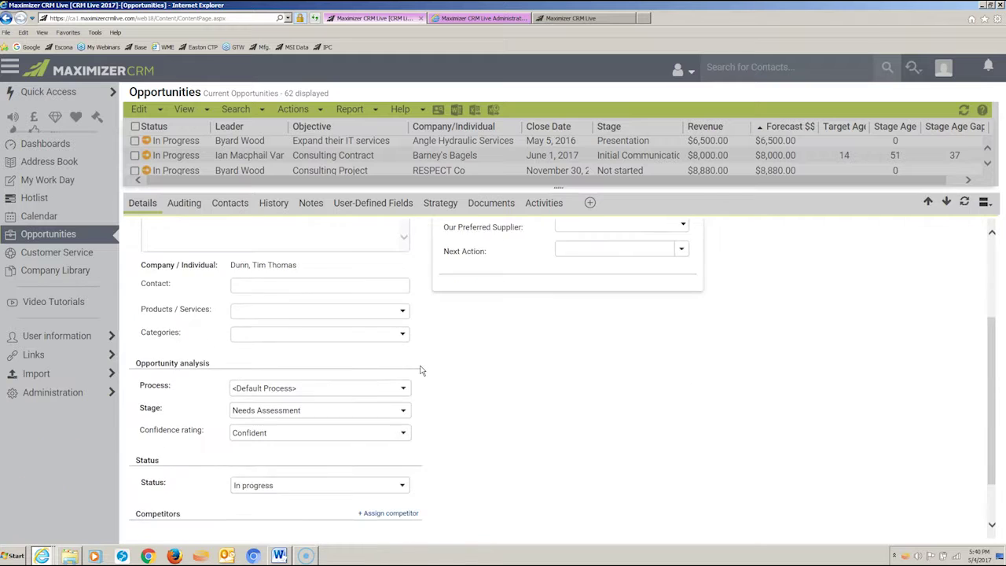
{"action": "scroll", "coordinate": [421, 370], "scroll_direction": "down", "scroll_amount": 1}
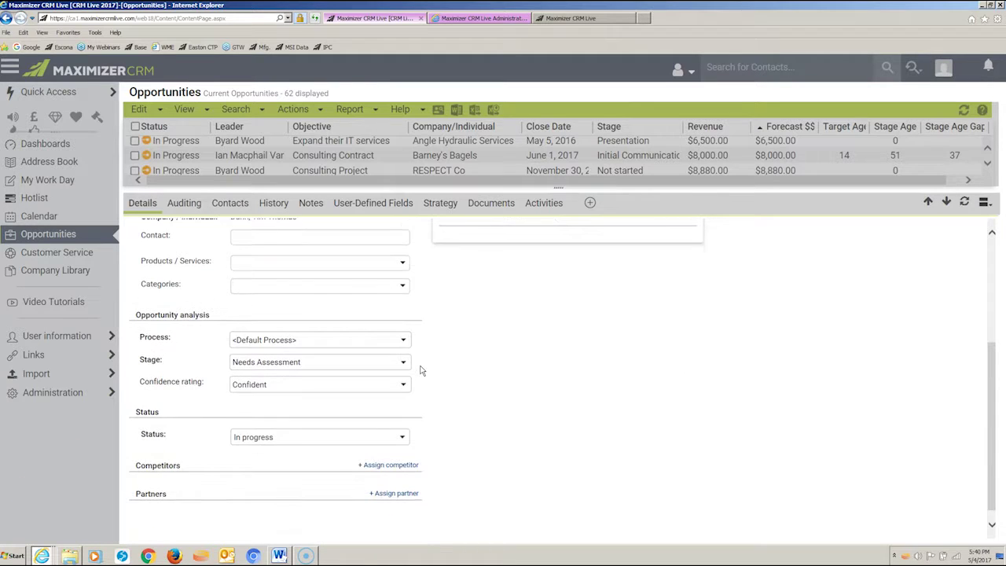
{"action": "left_click", "coordinate": [401, 437]}
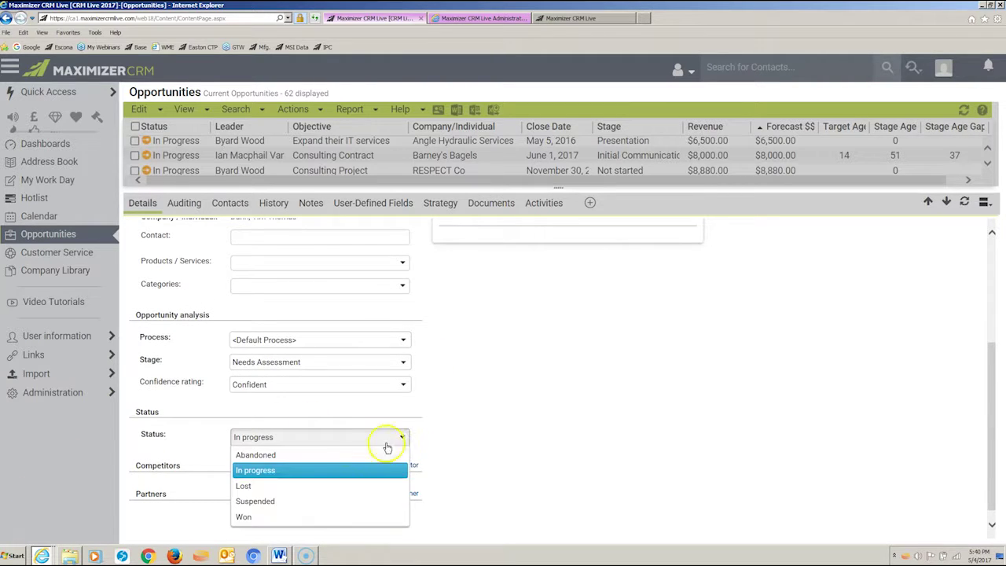
{"action": "left_click", "coordinate": [246, 518]}
{"action": "scroll", "coordinate": [517, 409], "scroll_direction": "up", "scroll_amount": 4}
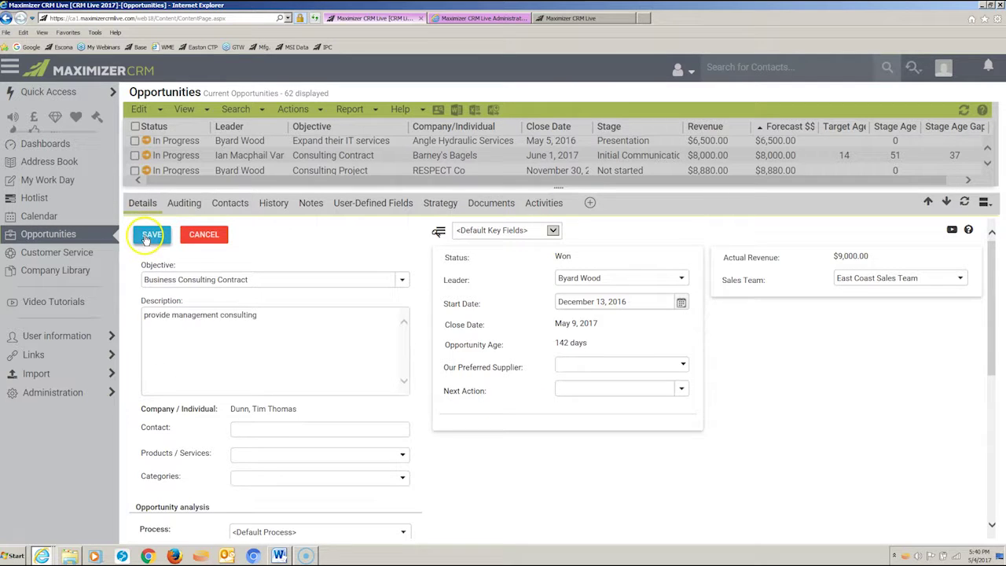
{"action": "left_click", "coordinate": [147, 237]}
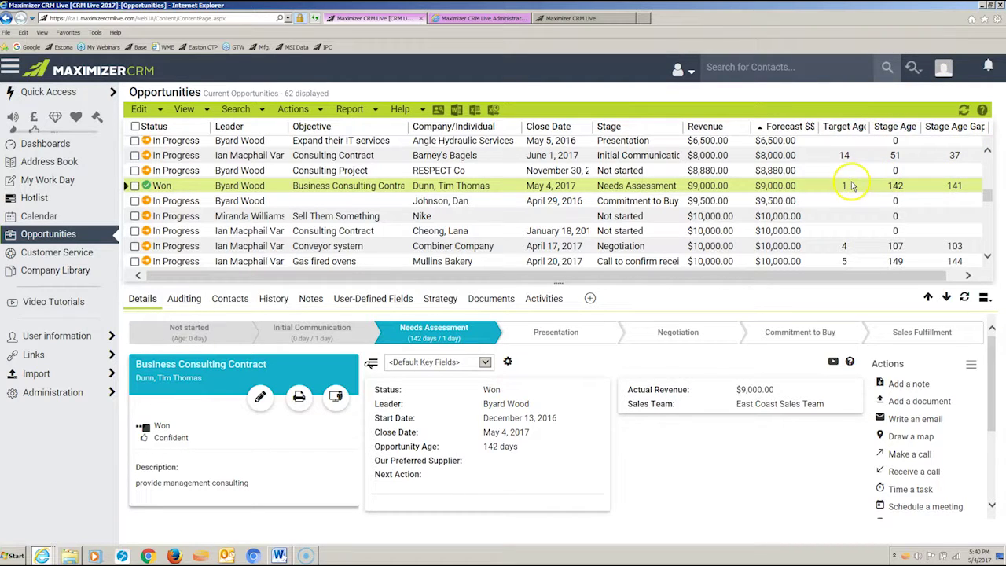
Step: Go to Administration > Notification Manager > Opportunities
{"action": "left_click", "coordinate": [72, 393]}
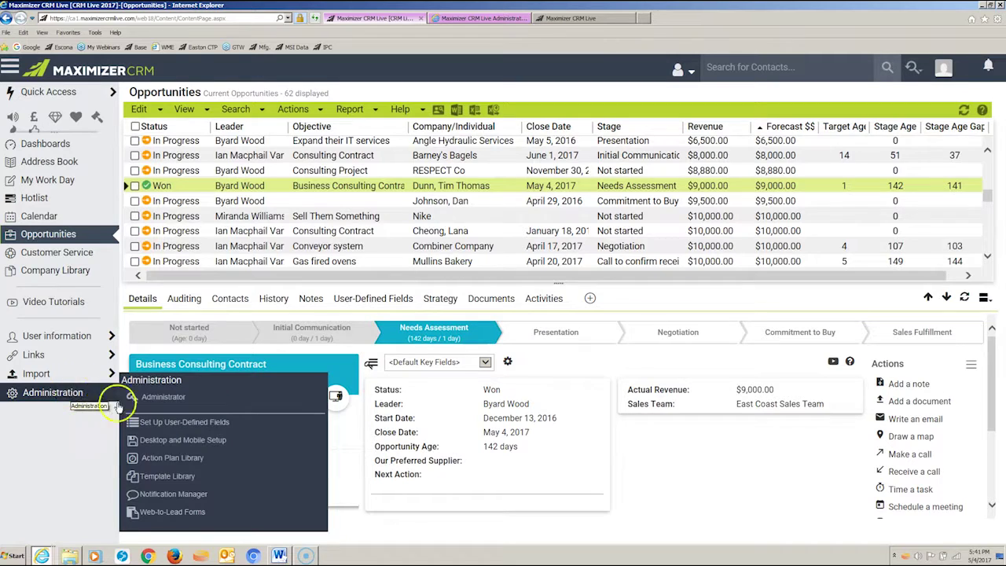
{"action": "left_click", "coordinate": [158, 493]}
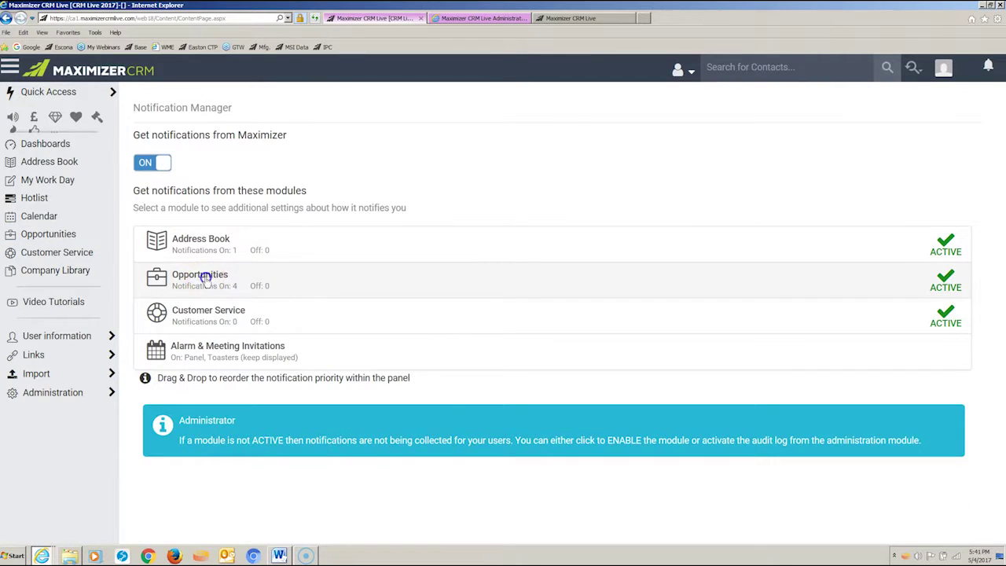
{"action": "left_click", "coordinate": [203, 277]}
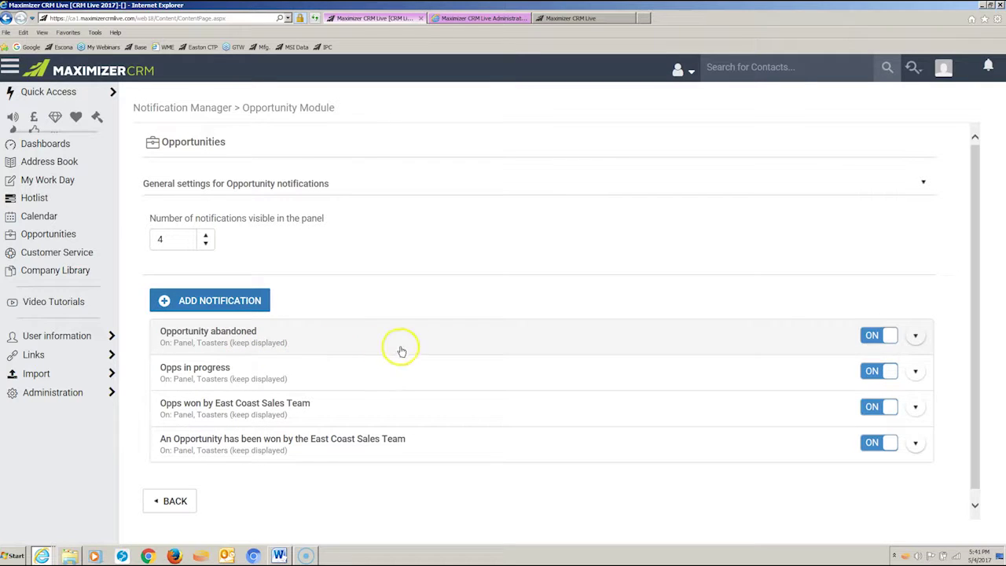
Step: Edit 'Opportunity abandoned', step through its conditions and appearance, and finish
{"action": "left_click", "coordinate": [916, 338]}
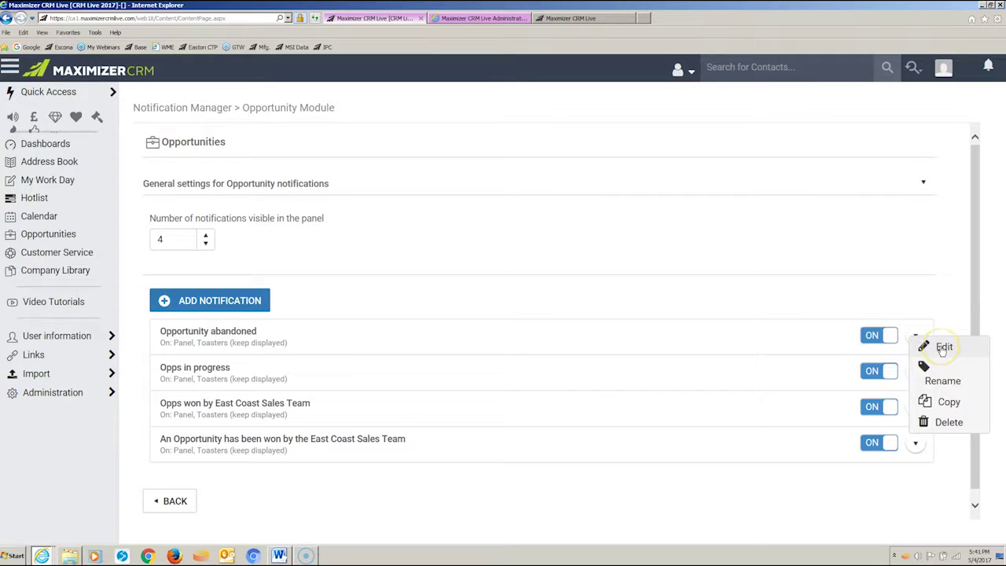
{"action": "left_click", "coordinate": [943, 347]}
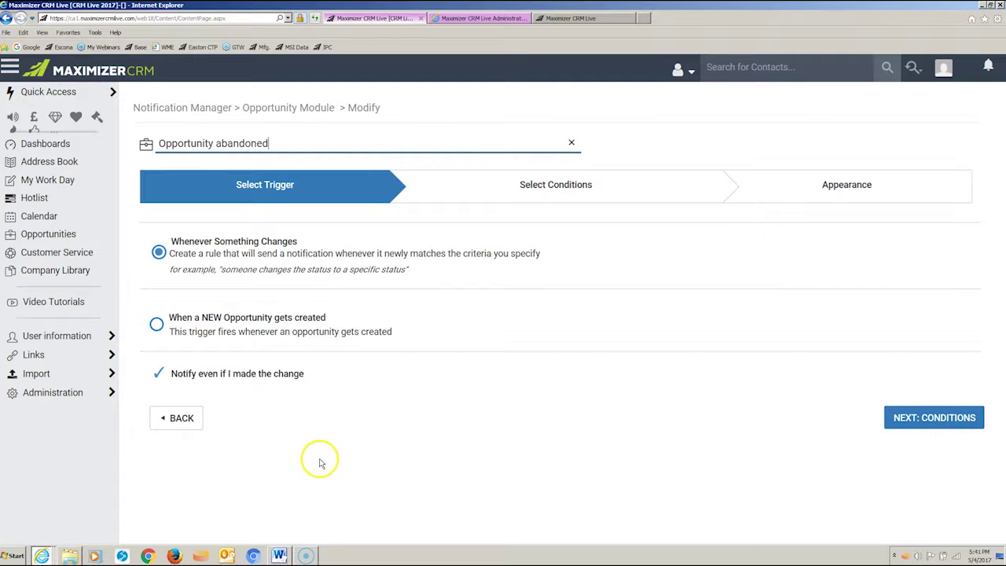
{"action": "left_click", "coordinate": [935, 419]}
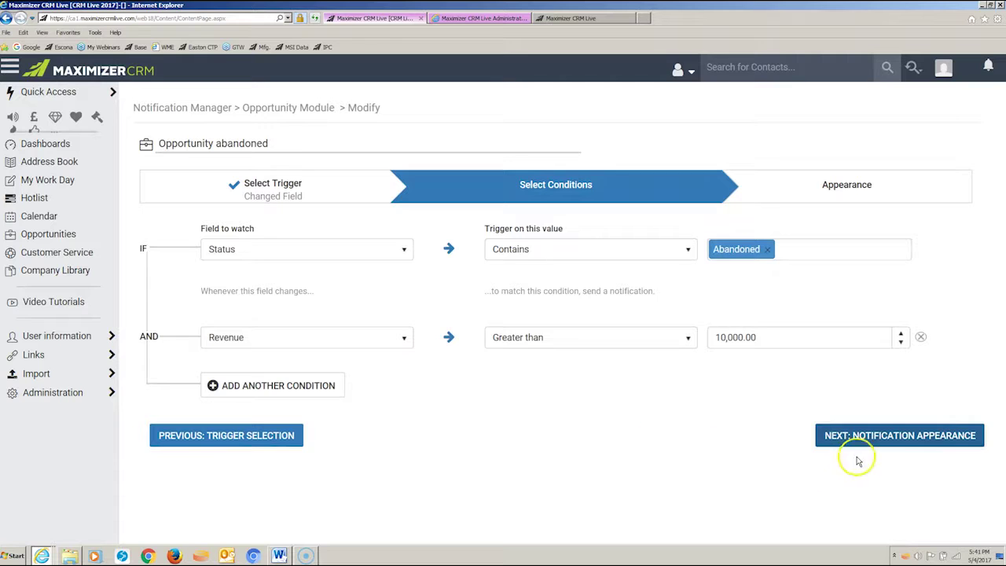
{"action": "left_click", "coordinate": [881, 436]}
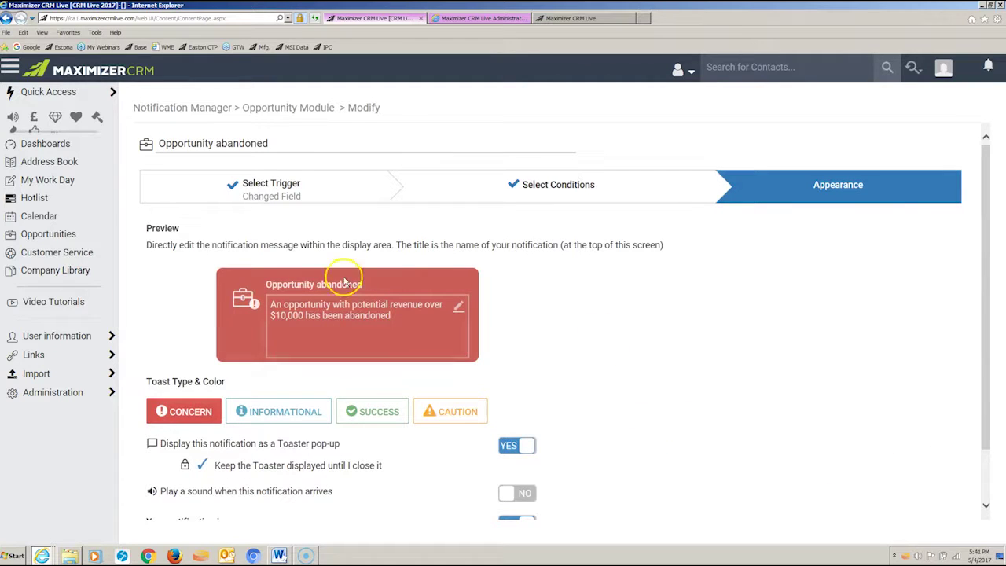
{"action": "scroll", "coordinate": [708, 389], "scroll_direction": "down", "scroll_amount": 2}
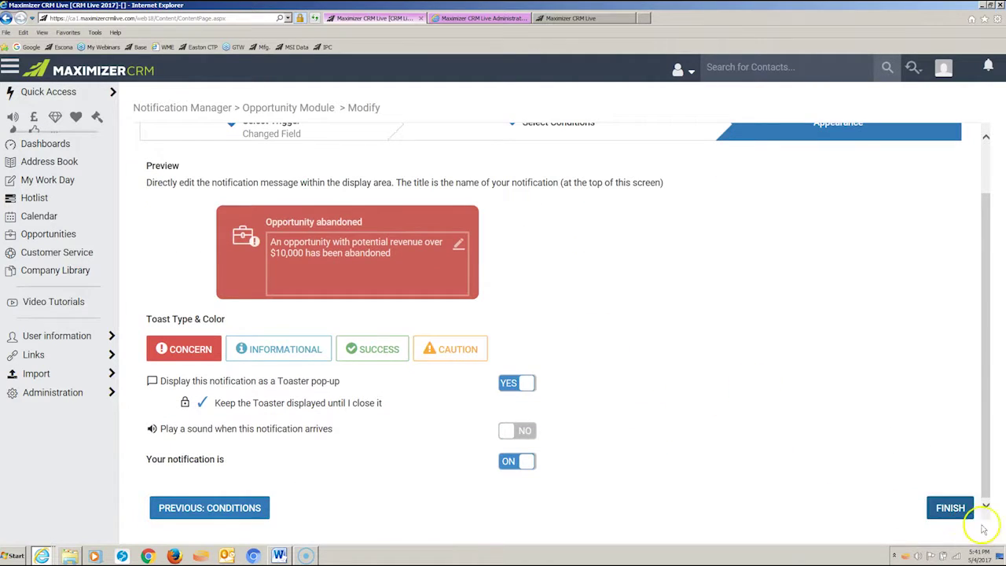
{"action": "left_click", "coordinate": [951, 509]}
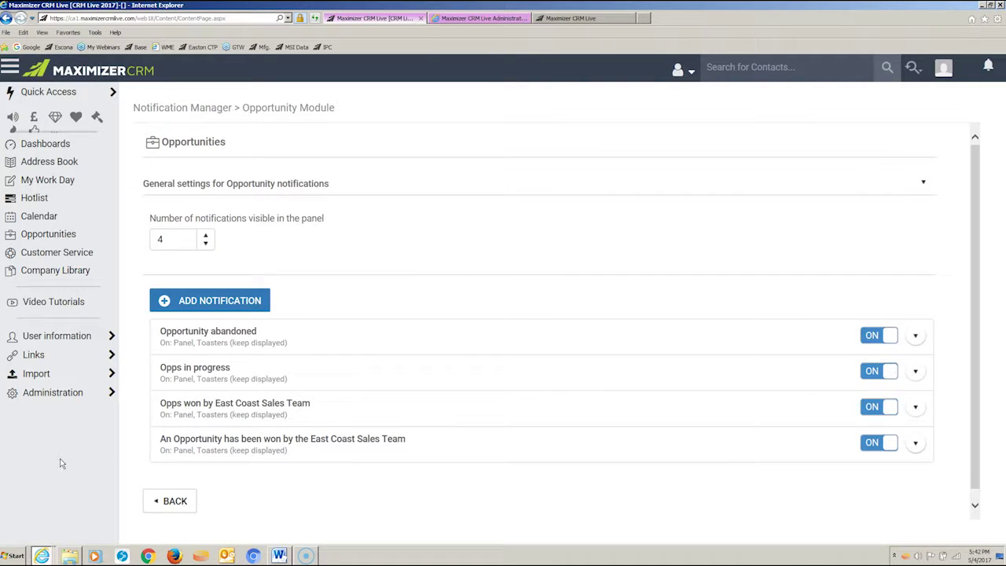
Step: Save the current user's Access Rights in Administrator, then switch back to the CRM Live tab
{"action": "left_click", "coordinate": [63, 399]}
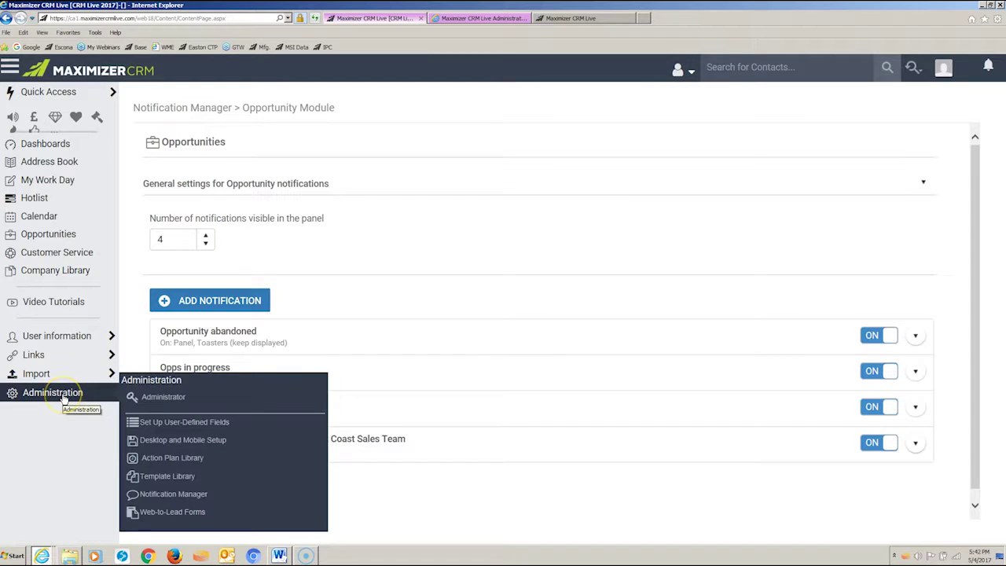
{"action": "left_click", "coordinate": [184, 401]}
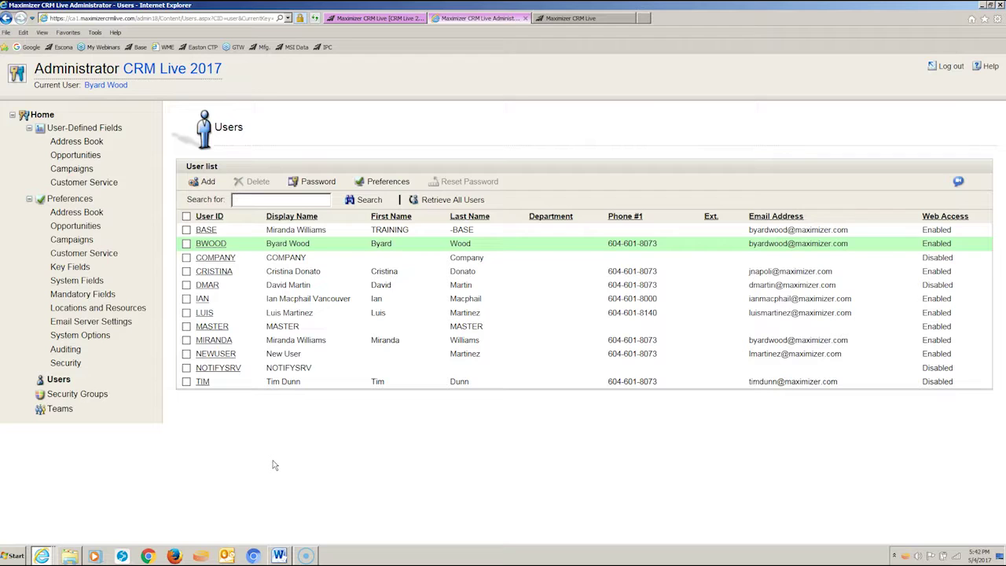
{"action": "left_click", "coordinate": [210, 245]}
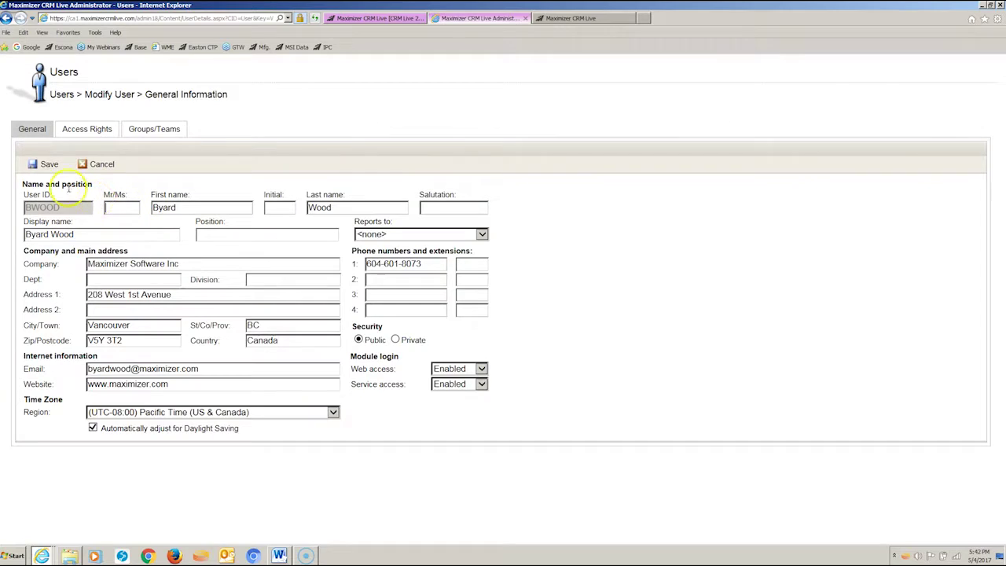
{"action": "left_click", "coordinate": [87, 129]}
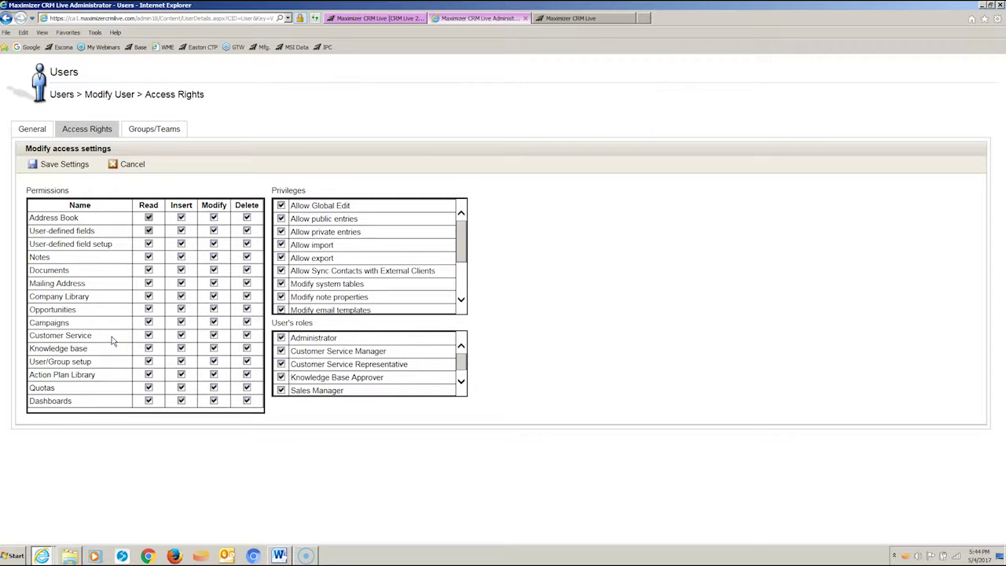
{"action": "left_click", "coordinate": [58, 165]}
{"action": "left_click", "coordinate": [377, 17]}
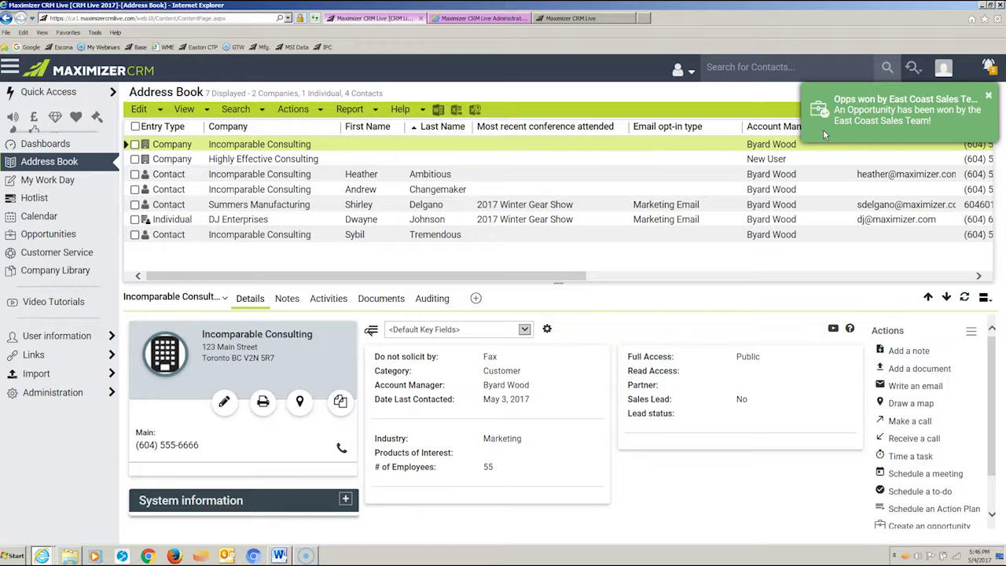
Step: Open the won Business Consulting Contract opportunity from the 'An Opportunity has been won' notification
{"action": "left_click", "coordinate": [990, 68]}
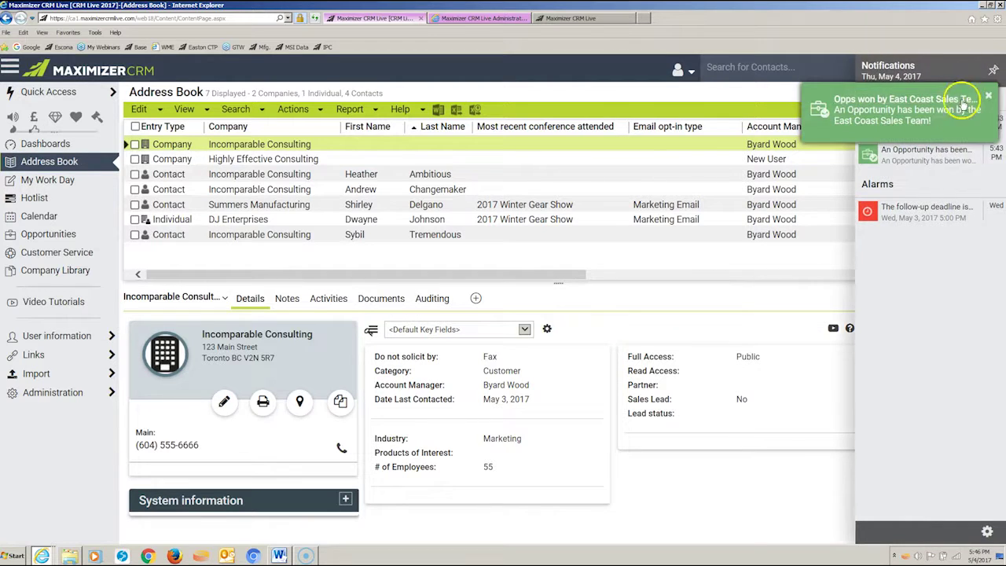
{"action": "left_click", "coordinate": [930, 149]}
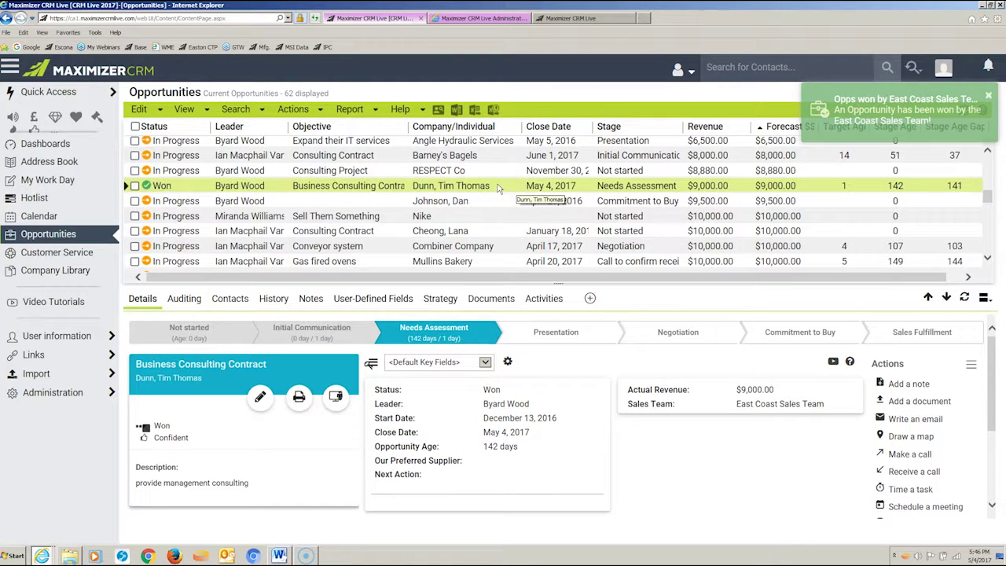
{"action": "left_click", "coordinate": [990, 97]}
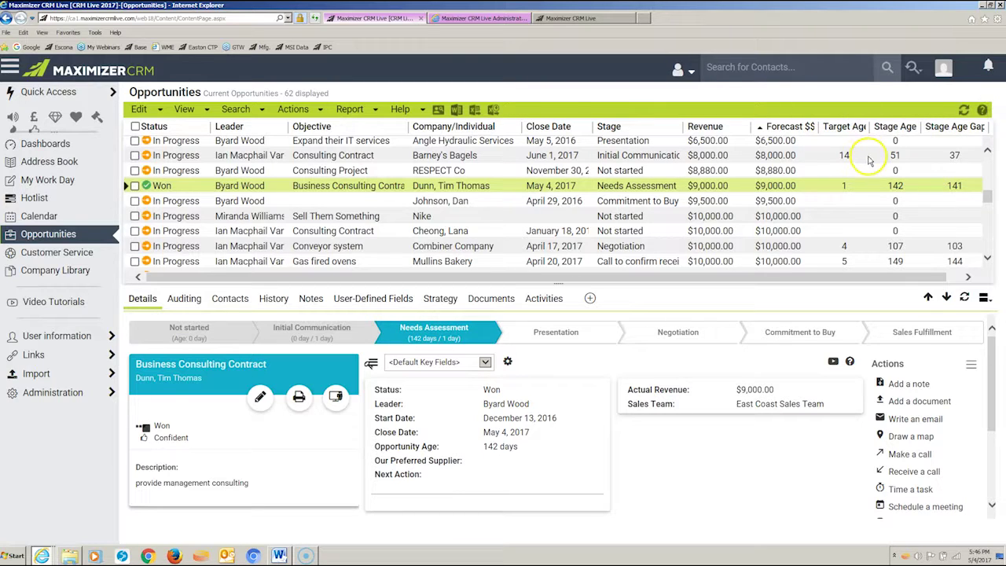